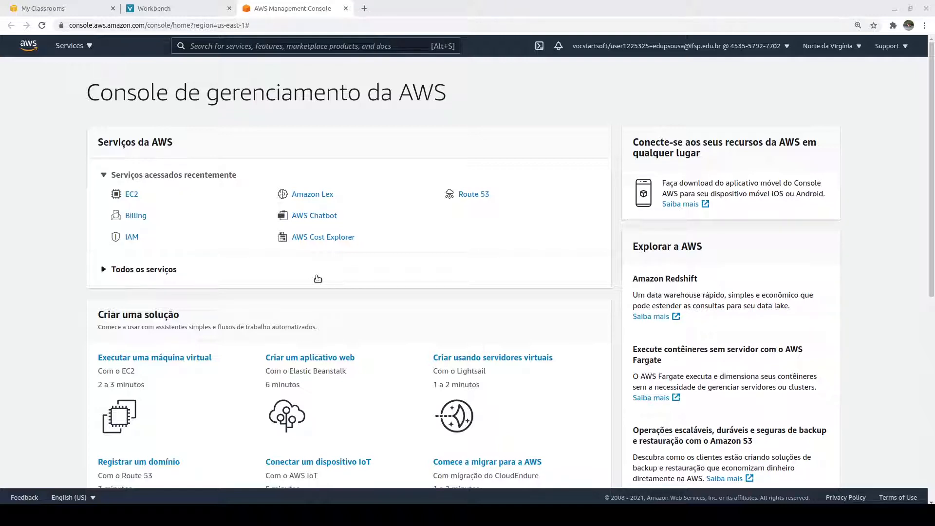
left_click(312, 46)
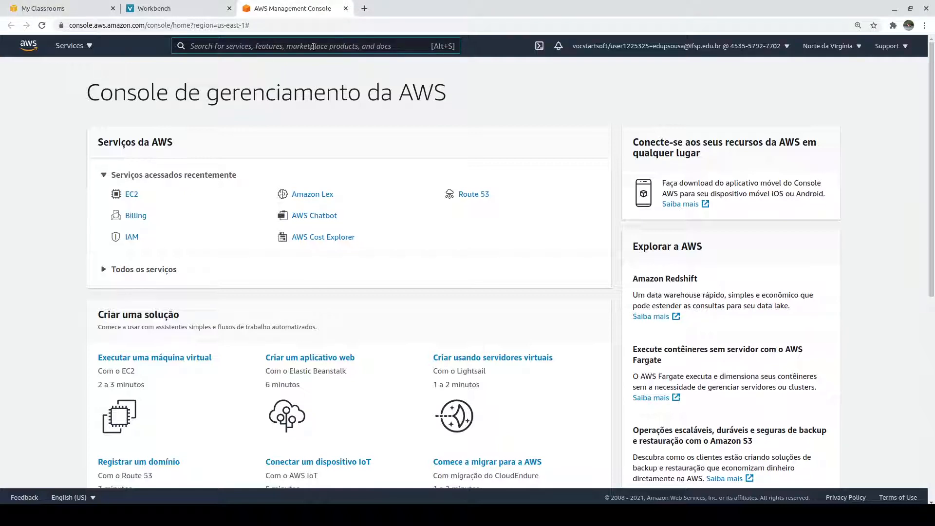
type("clo")
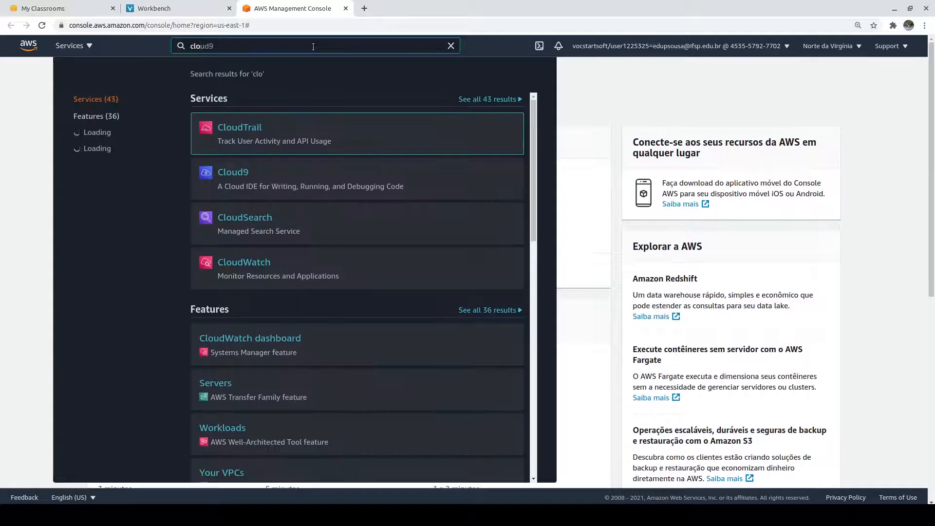
scroll(356, 173, "down", 10)
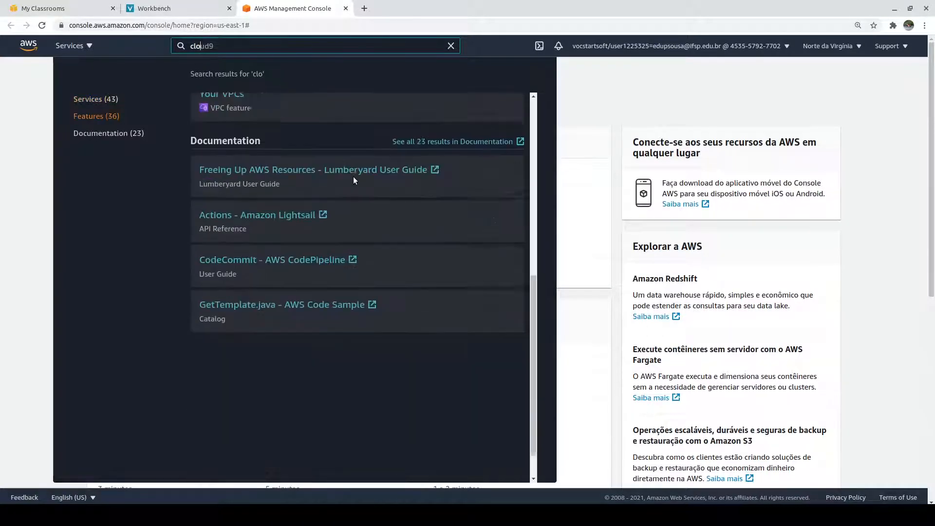
scroll(353, 180, "up", 10)
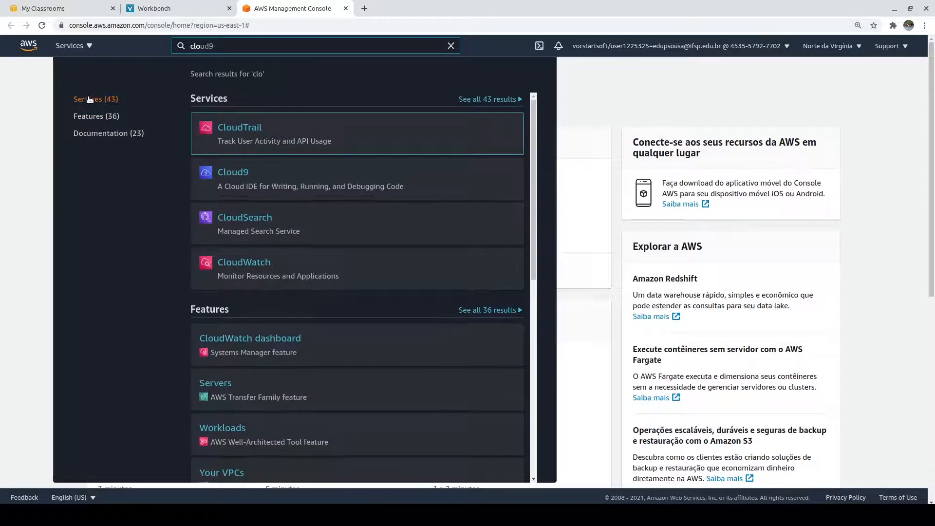
key("Escape")
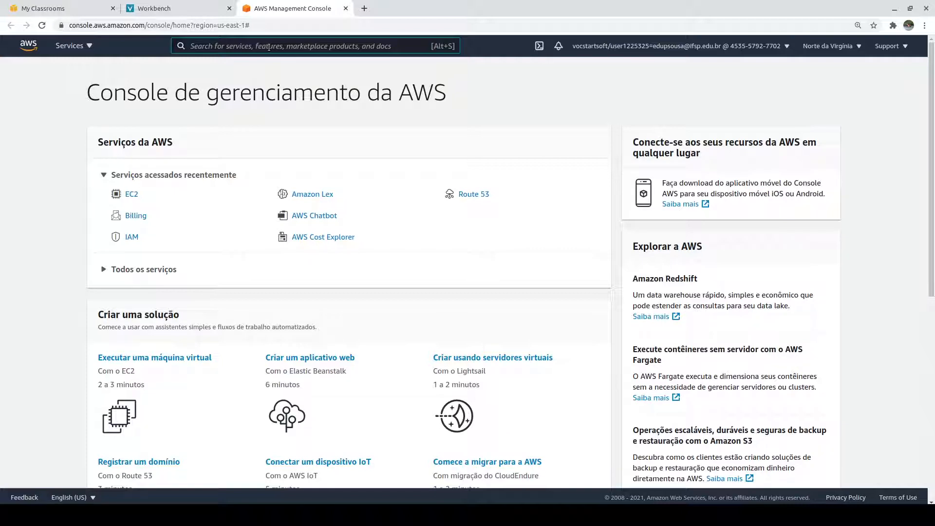
Step: Search the AWS services for "ec2" and open the EC2 service
type("ec2")
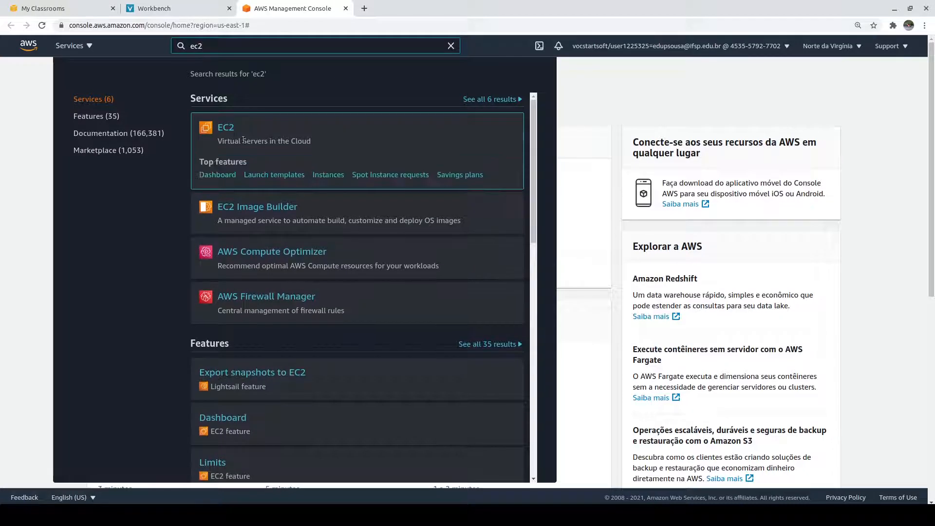
left_click(232, 137)
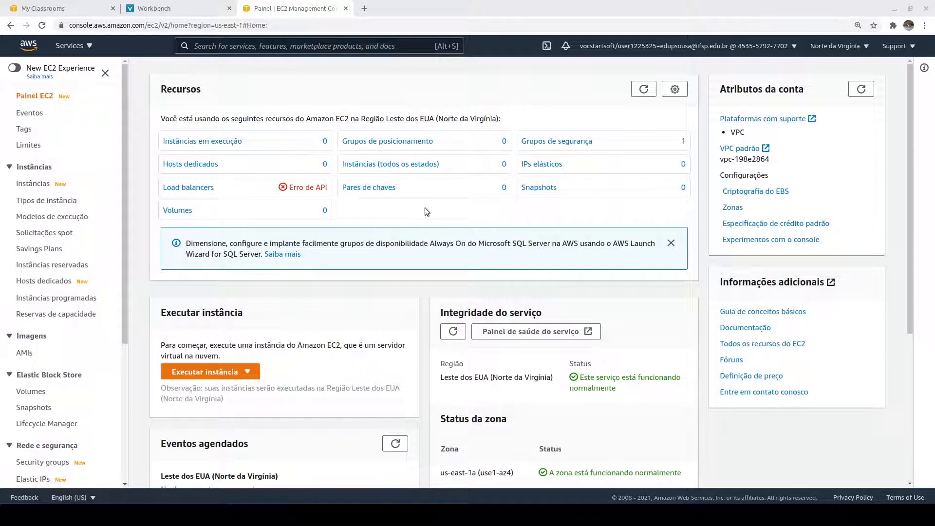
Step: Review the EC2 dashboard's resource overview and look through the list of available AWS regions
scroll(521, 216, "down", 1)
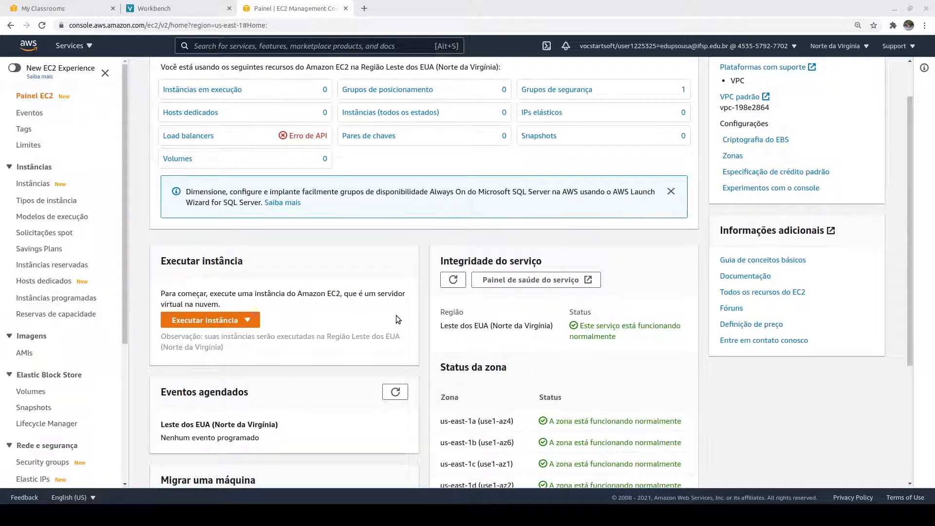
scroll(395, 315, "down", 3)
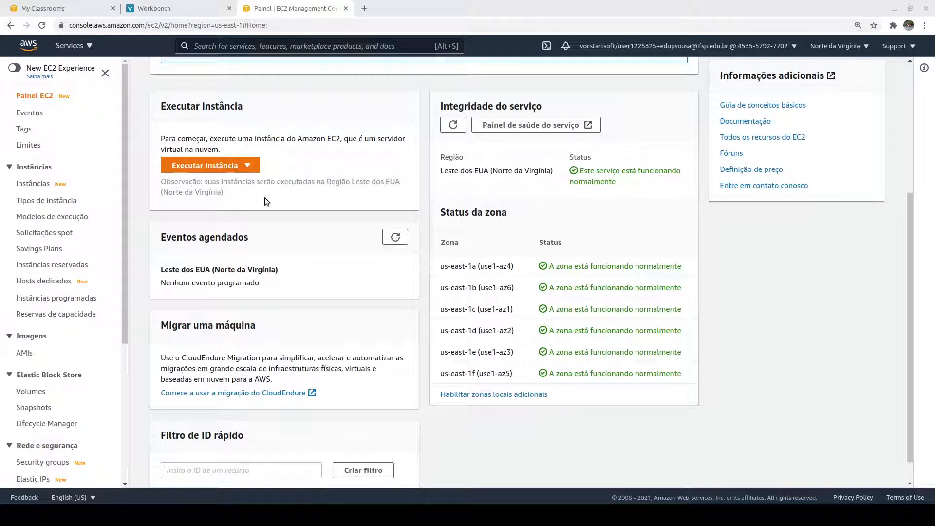
scroll(297, 314, "up", 4)
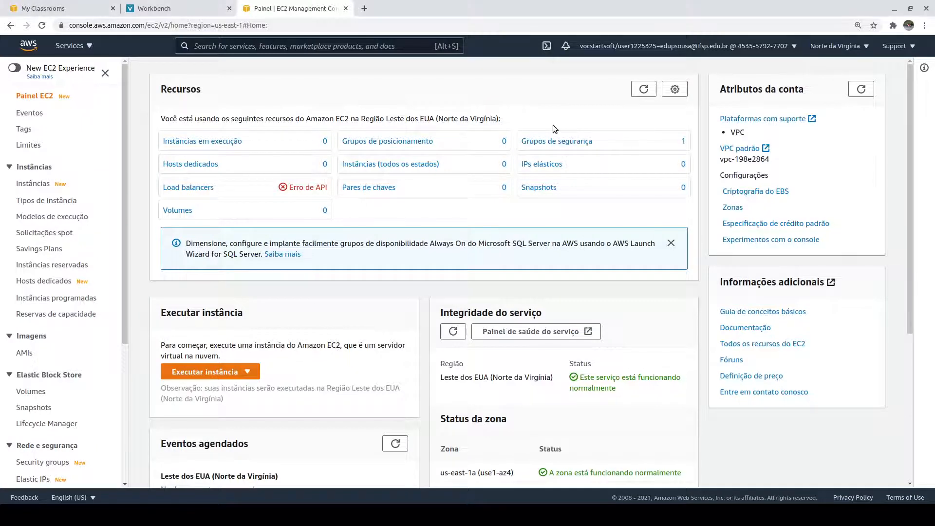
key("ctrl+plus")
key("ctrl+plus")
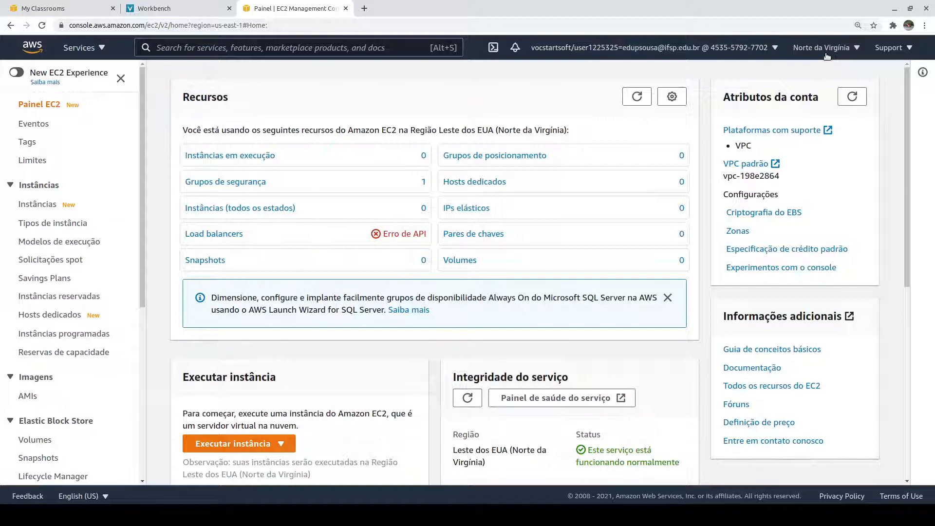
left_click(826, 54)
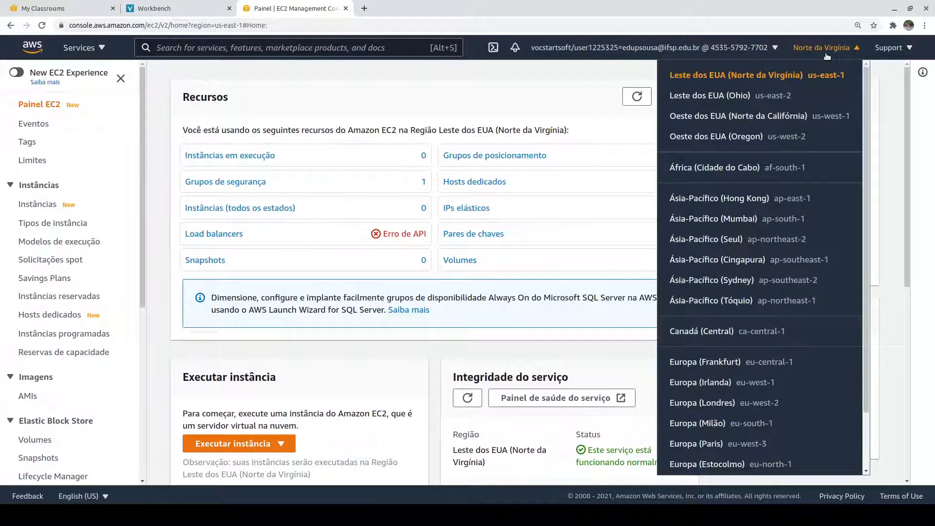
scroll(805, 109, "down", 1)
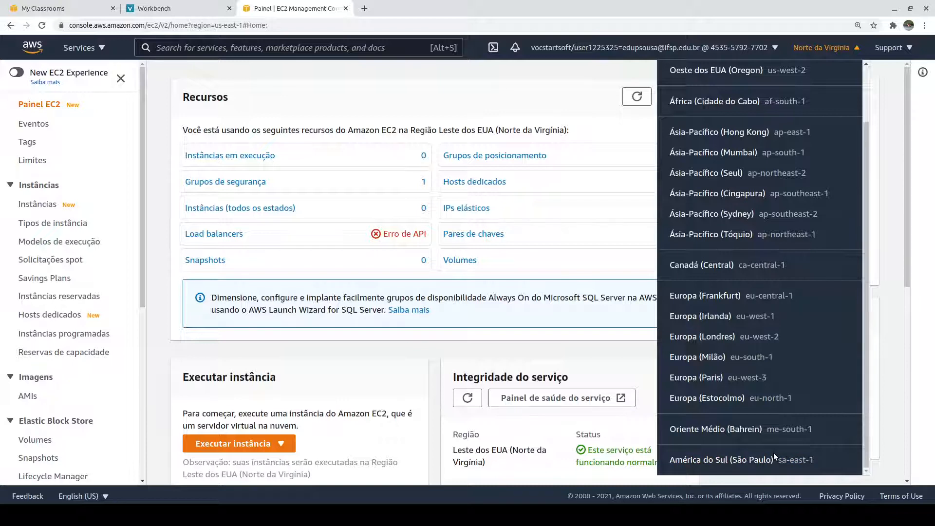
scroll(752, 214, "up", 1)
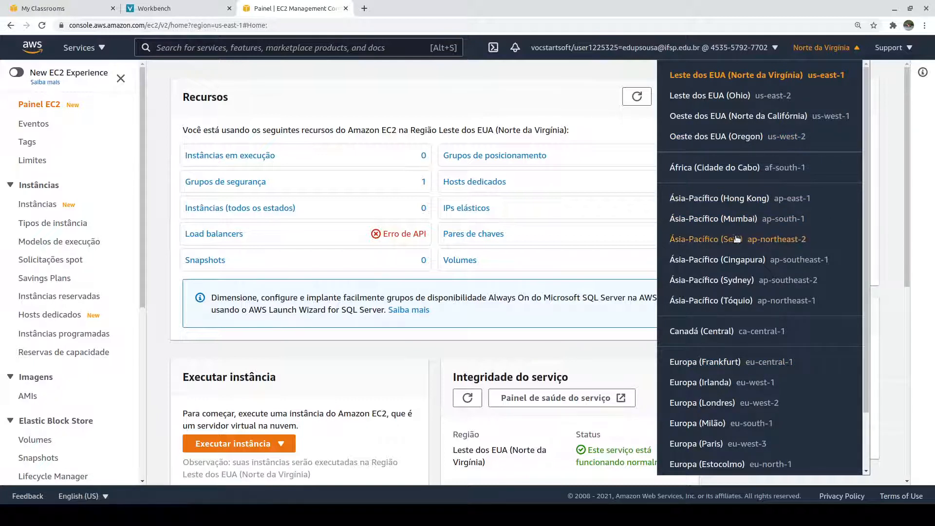
left_click(564, 326)
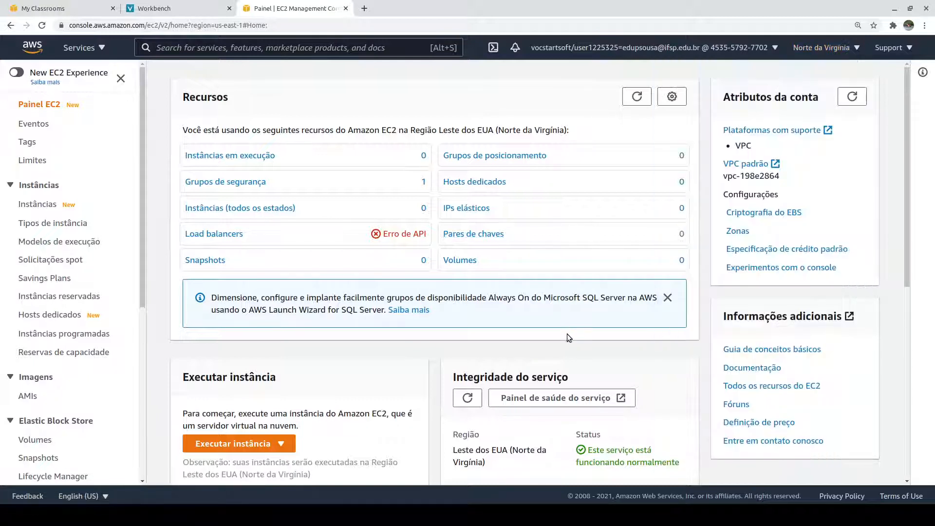
Step: Examine the service health and availability zone status for the Norte da Virgínia region on the EC2 dashboard
scroll(568, 336, "down", 2)
scroll(568, 336, "down", 2)
scroll(675, 274, "up", 4)
scroll(612, 309, "down", 5)
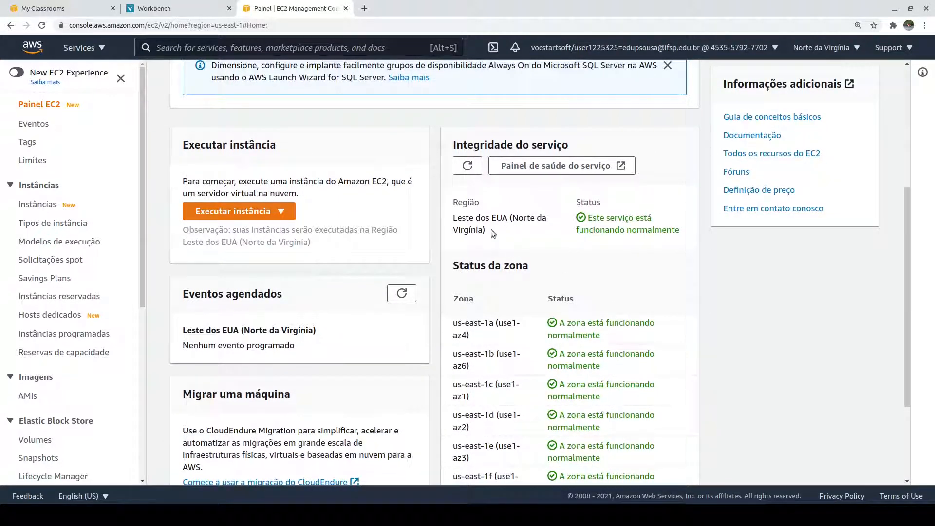
scroll(517, 236, "down", 2)
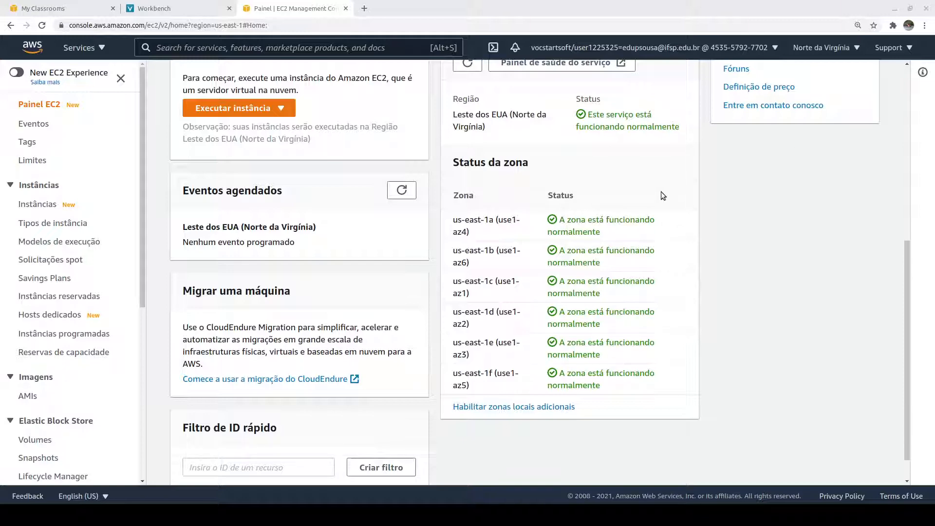
scroll(661, 191, "up", 7)
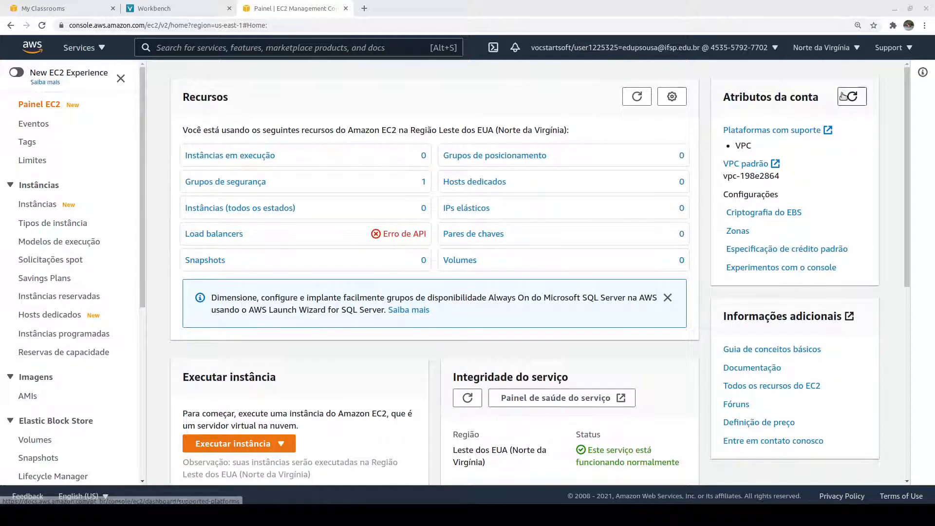
Step: Switch the console region to América do Sul (São Paulo) and enlarge the page
left_click(828, 47)
scroll(704, 434, "down", 2)
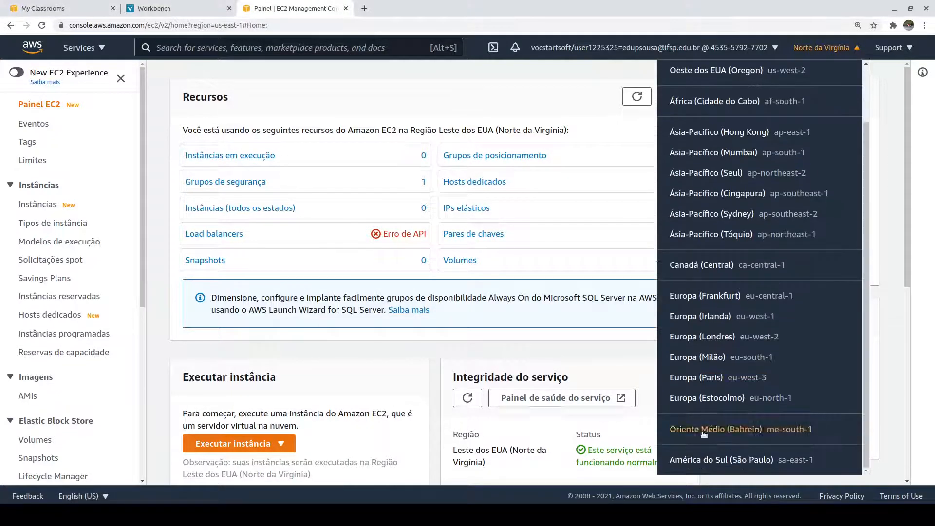
left_click(716, 460)
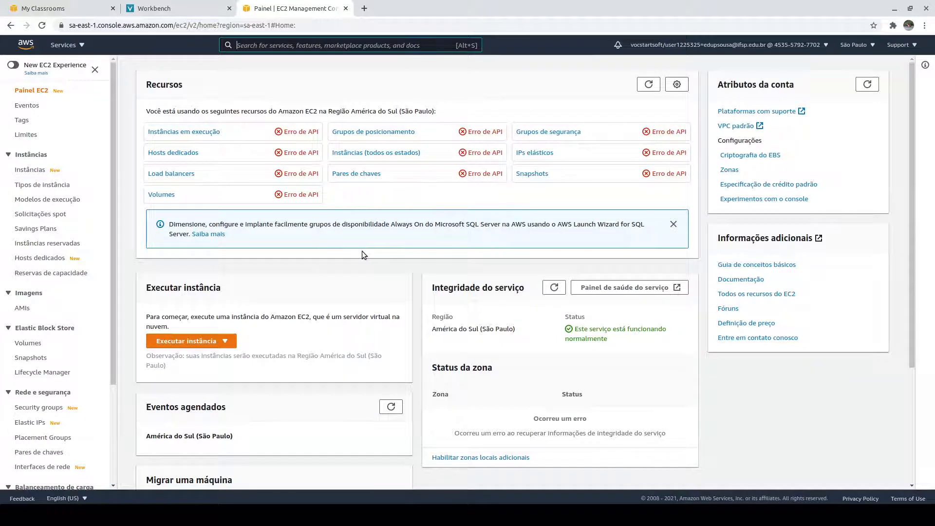
key("ctrl+plus")
key("ctrl+plus")
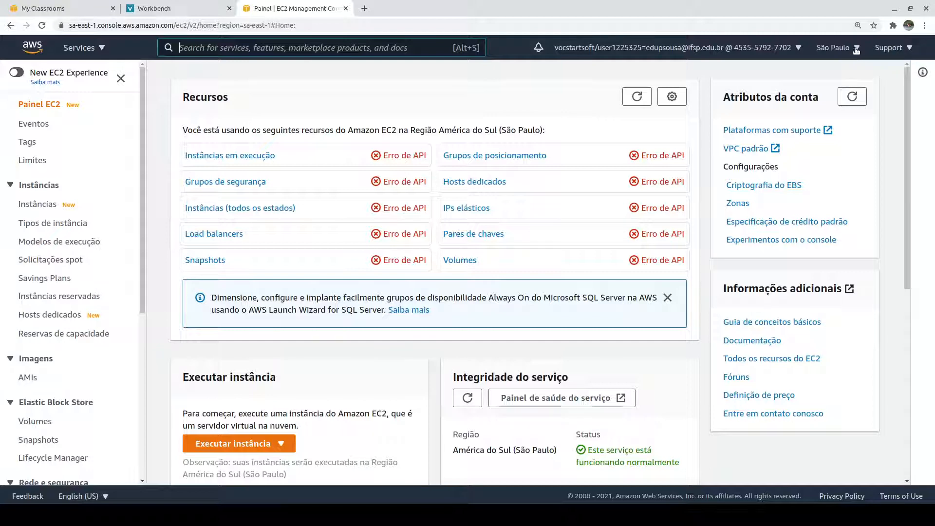
Step: Try the Leste dos EUA (Ohio) region and return to Leste dos EUA (Norte da Virgínia)
left_click(856, 49)
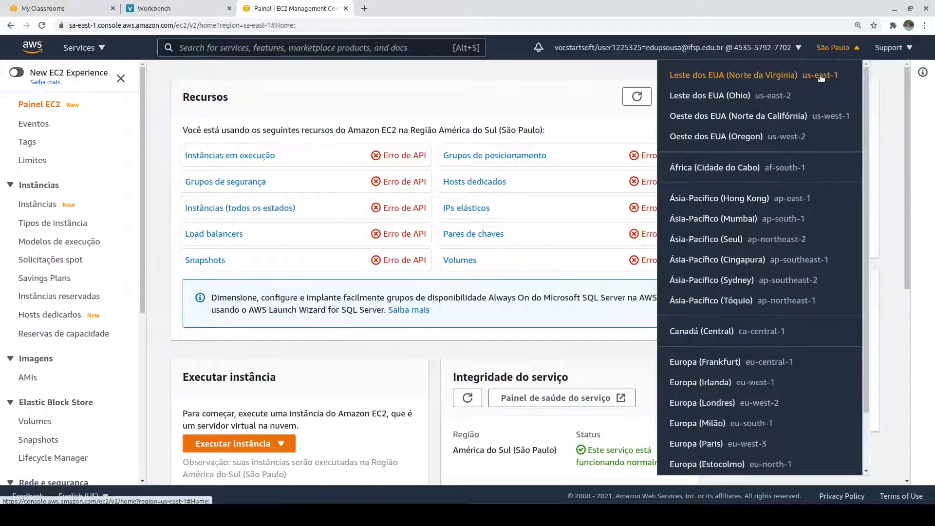
left_click(743, 96)
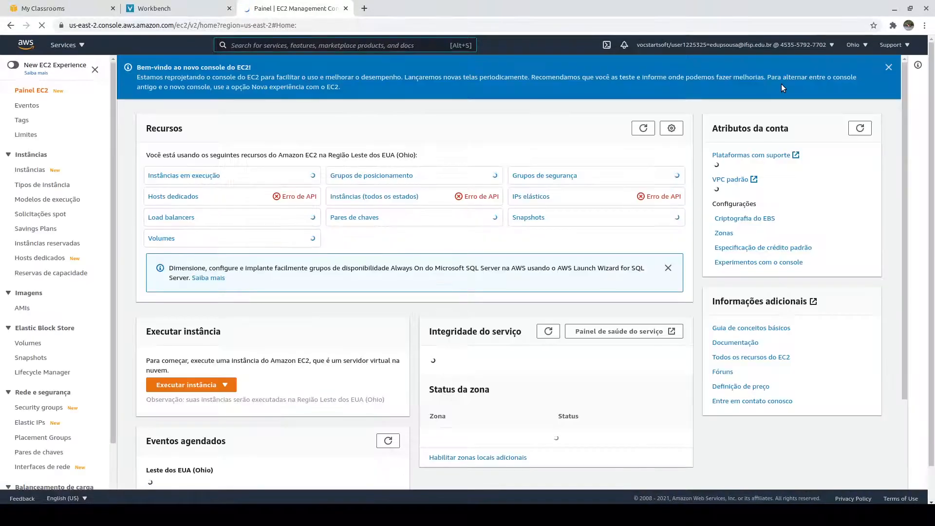
left_click(866, 47)
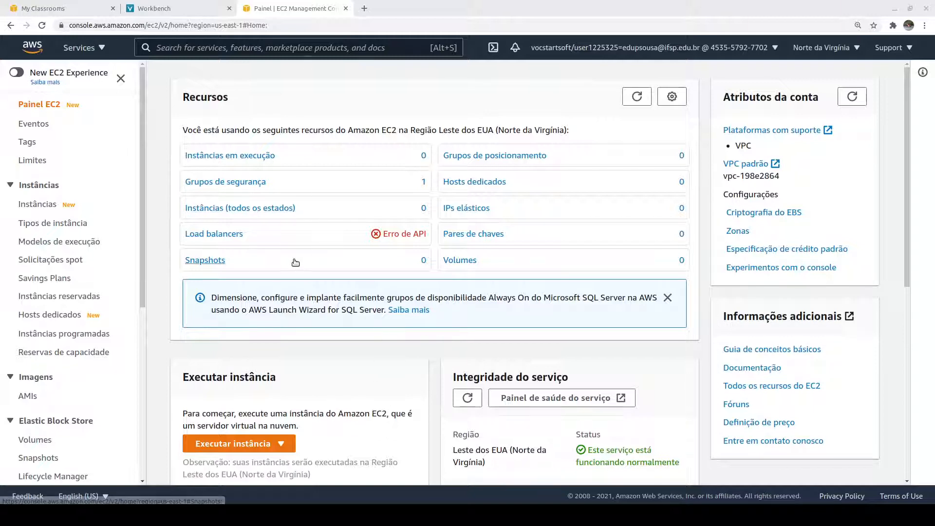
Step: Start launching a new EC2 instance from the dashboard
scroll(279, 287, "down", 3)
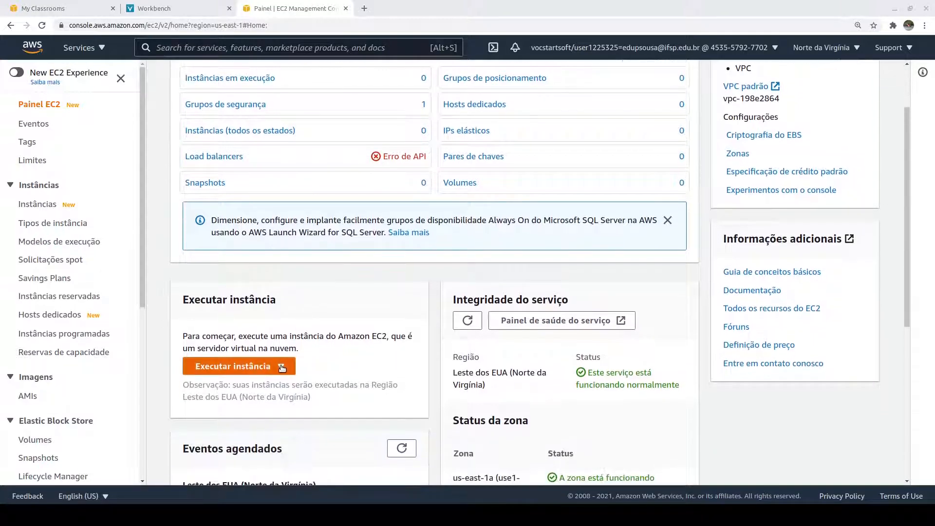
left_click(267, 366)
left_click(261, 385)
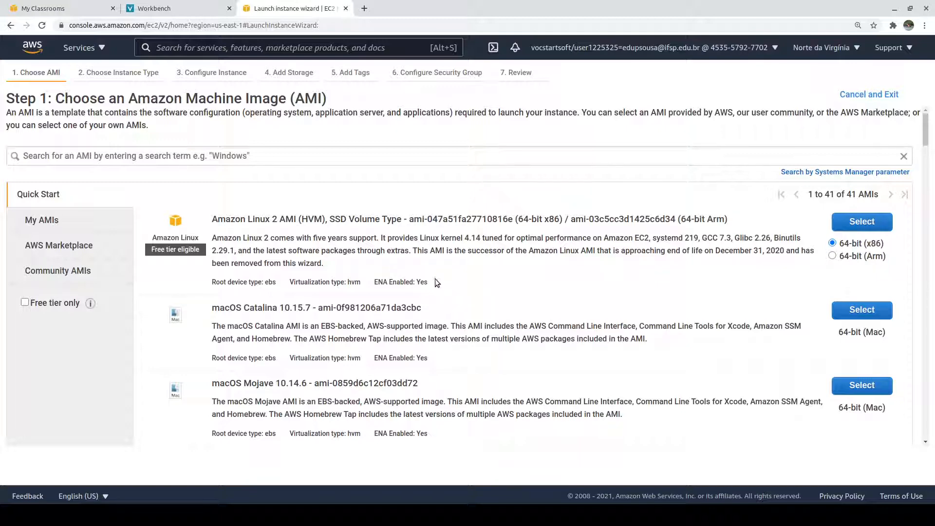
Step: Look through the Quick Start Amazon Machine Images, comparing the Linux, macOS, Ubuntu and Windows options and their free tier eligibility
scroll(434, 281, "down", 2)
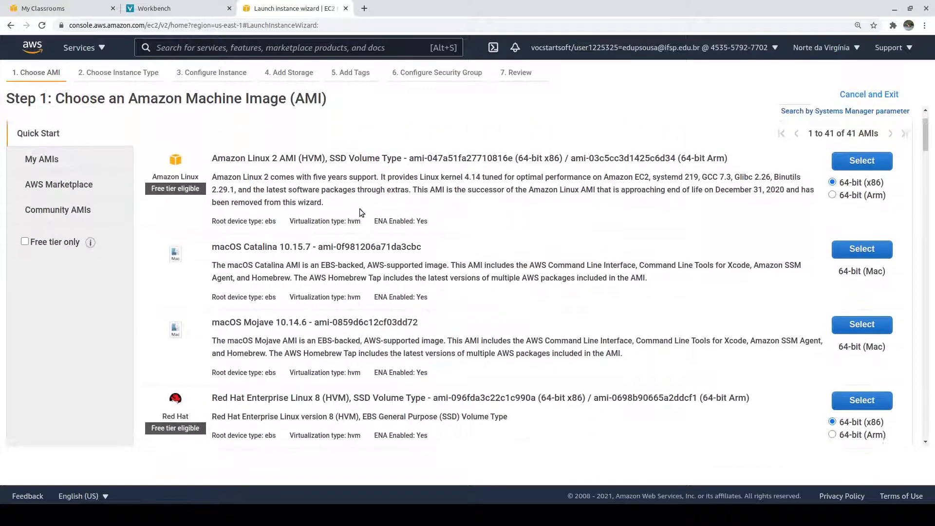
scroll(226, 176, "up", 1)
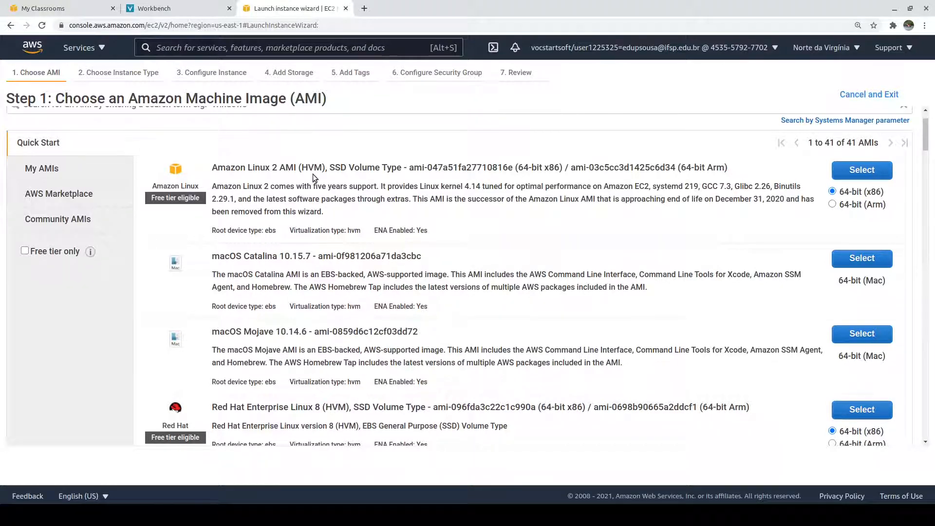
scroll(312, 173, "down", 2)
scroll(315, 189, "down", 2)
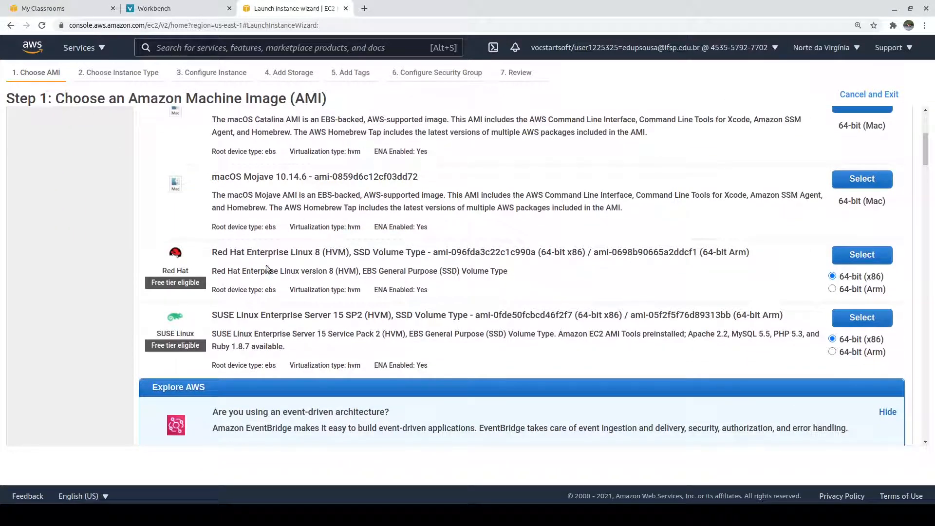
scroll(345, 288, "down", 2)
scroll(431, 246, "down", 3)
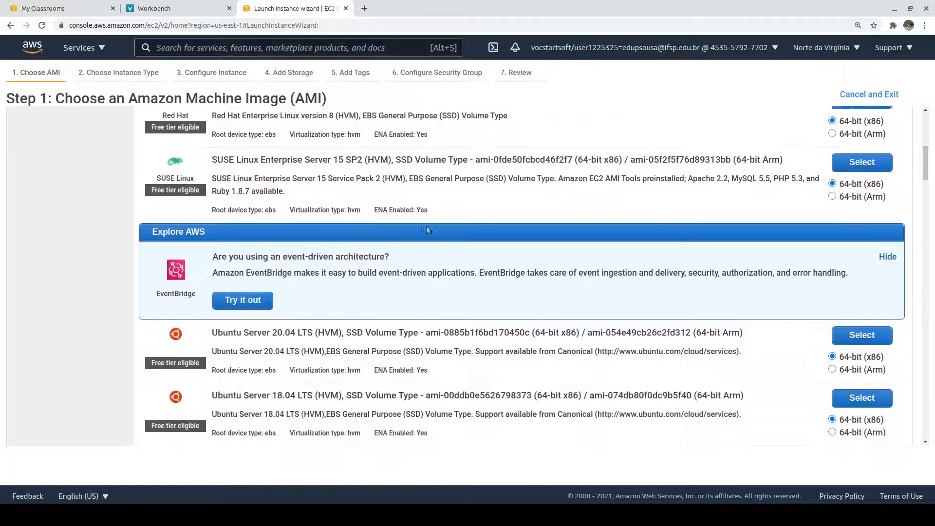
scroll(312, 324, "down", 2)
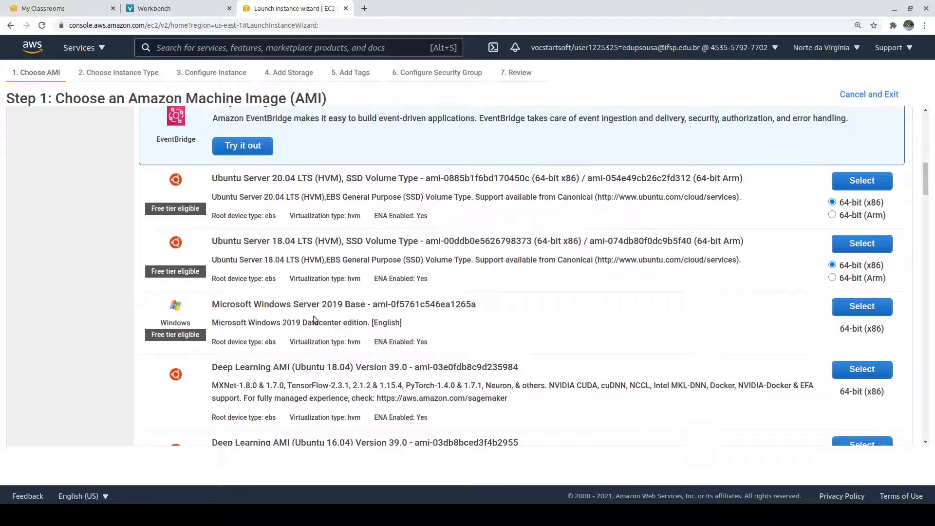
scroll(313, 316, "up", 15)
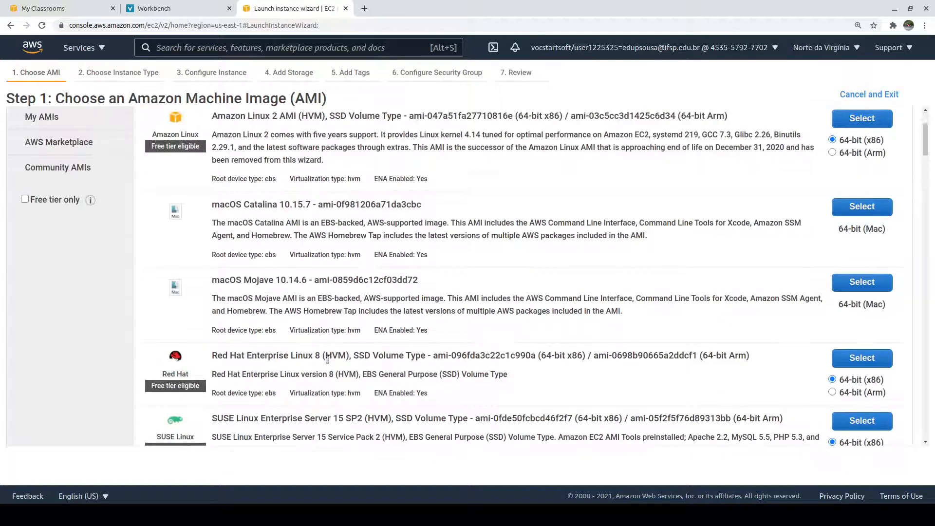
scroll(323, 358, "down", 4)
scroll(321, 332, "down", 6)
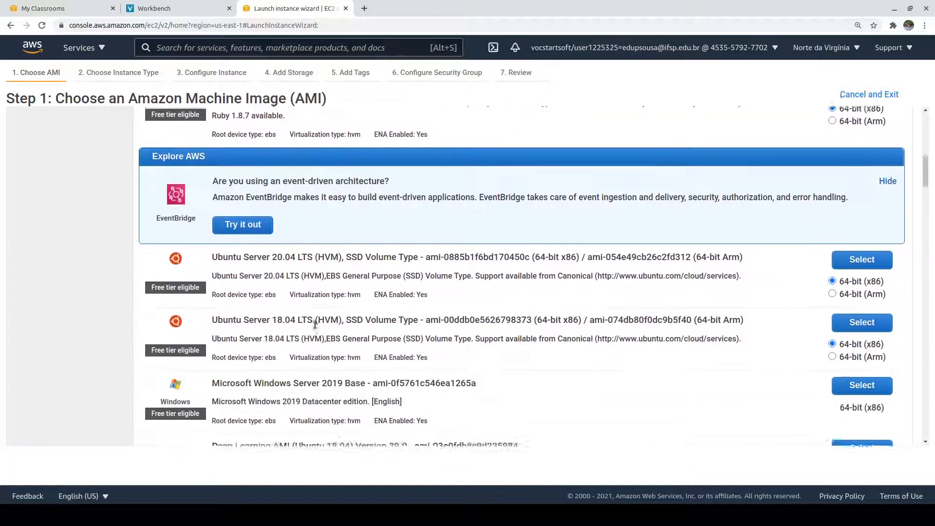
scroll(319, 381, "down", 1)
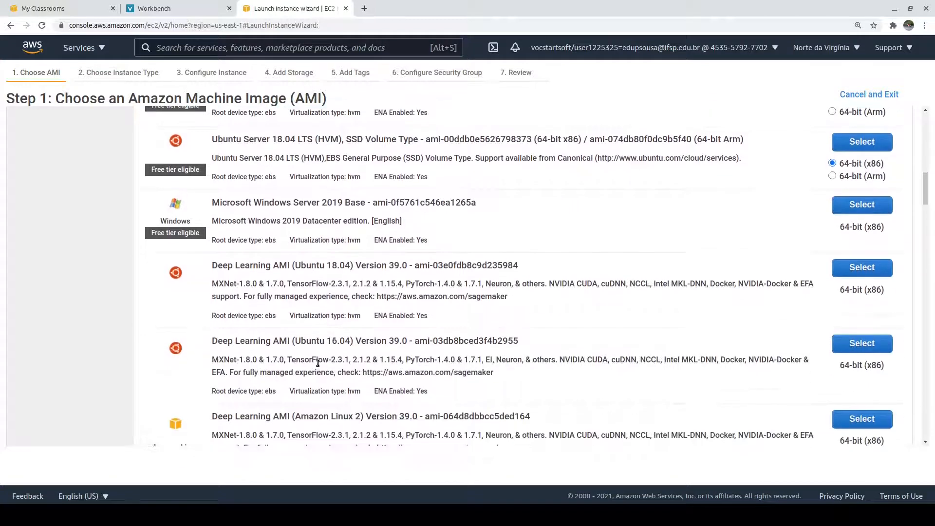
scroll(311, 365, "up", 11)
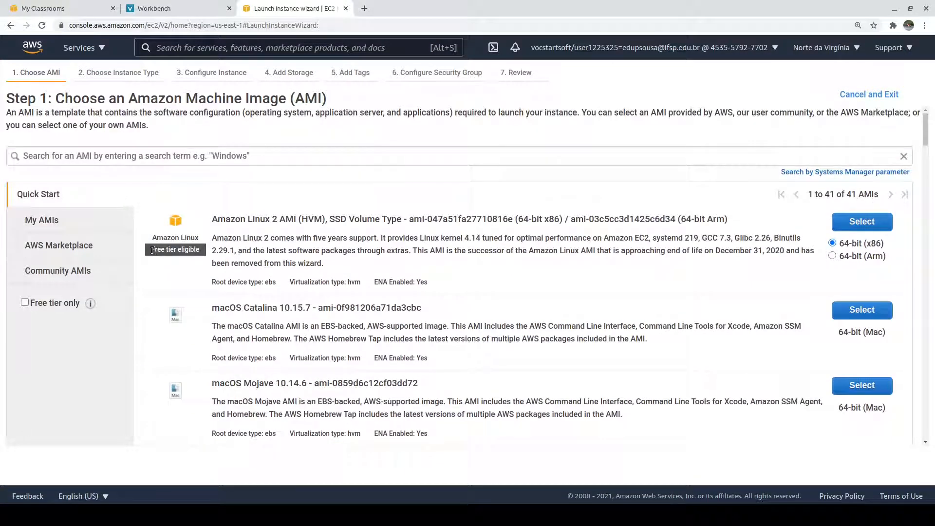
Step: Choose the free tier eligible Ubuntu Server 20.04 LTS (HVM), SSD Volume Type image in its 64-bit (x86) version
left_click_drag(151, 250, 200, 252)
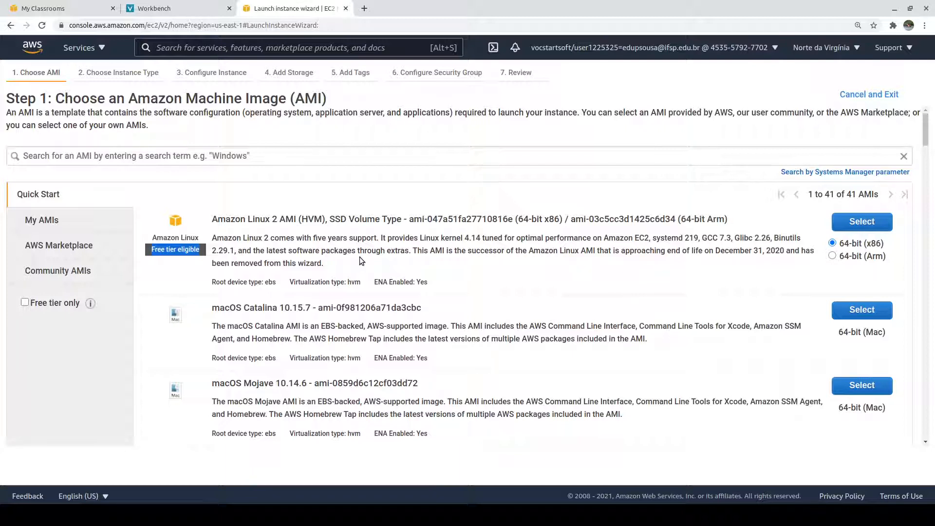
scroll(184, 211, "down", 1)
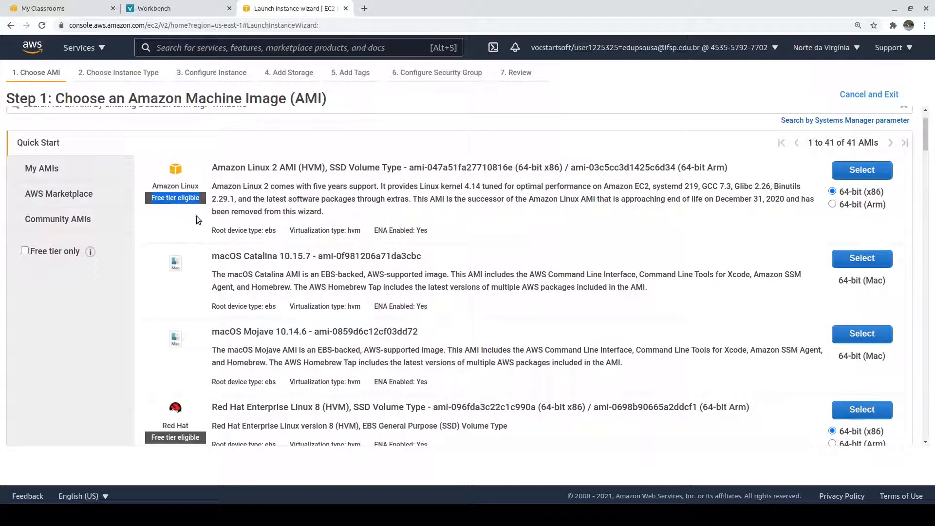
scroll(190, 202, "down", 2)
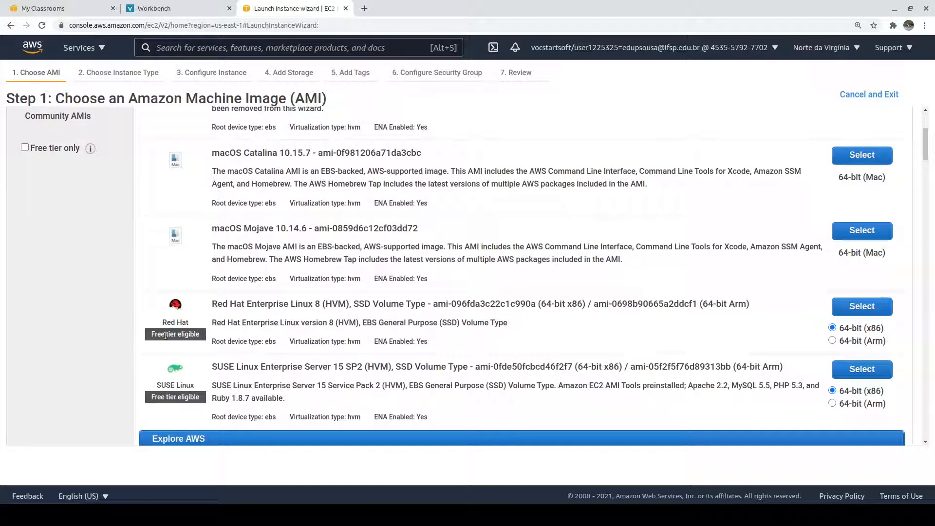
scroll(184, 373, "down", 2)
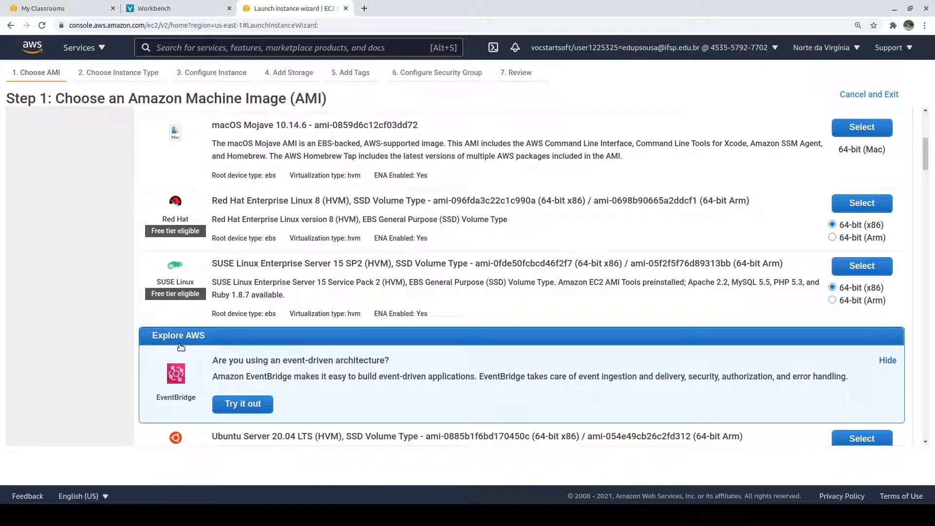
scroll(194, 329, "down", 2)
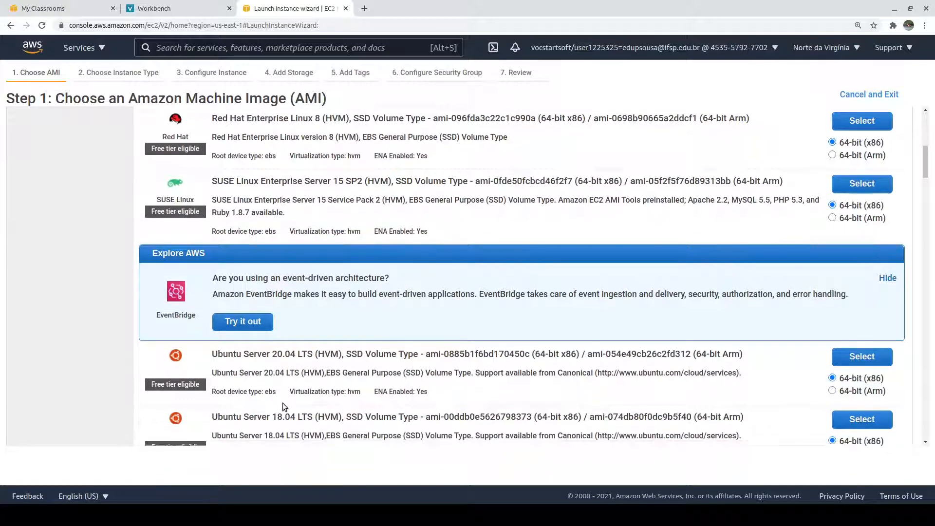
scroll(283, 401, "down", 3)
scroll(284, 387, "up", 1)
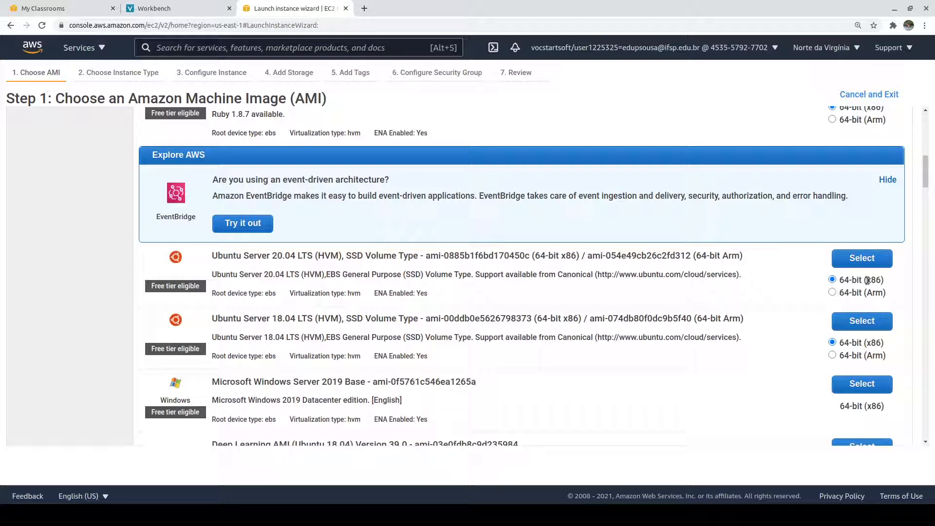
left_click_drag(867, 280, 884, 280)
left_click_drag(872, 292, 874, 292)
double_click(874, 292)
left_click(681, 289)
left_click(865, 259)
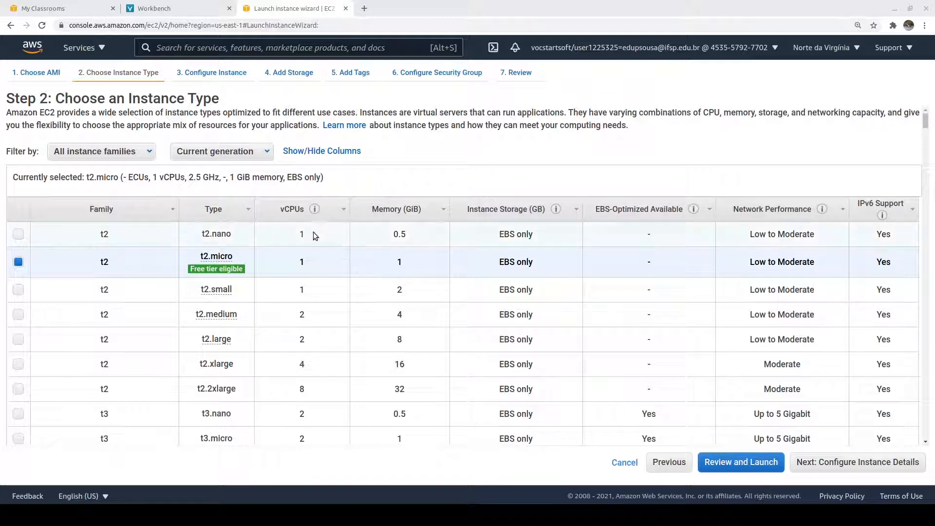
Step: Browse the instance types, keep the free tier eligible t2.micro and continue to the instance details
mouse_move(207, 272)
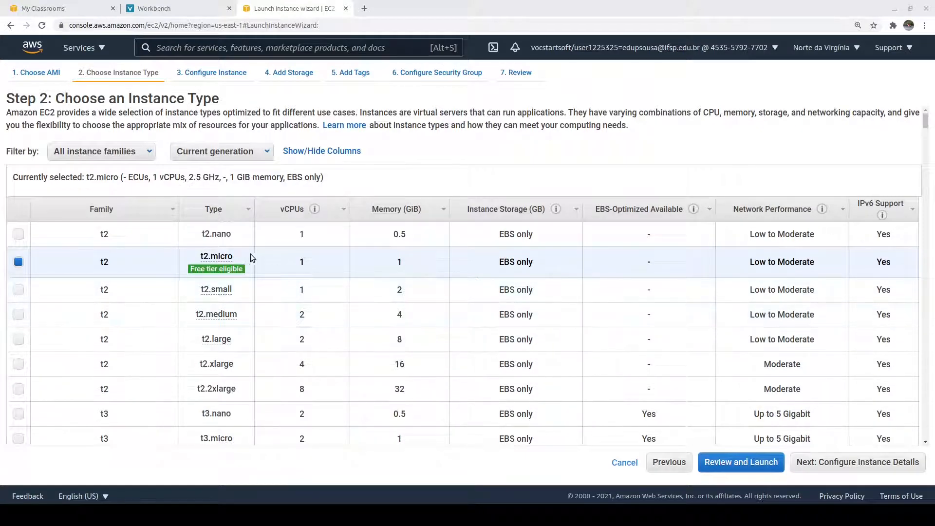
scroll(450, 260, "down", 1)
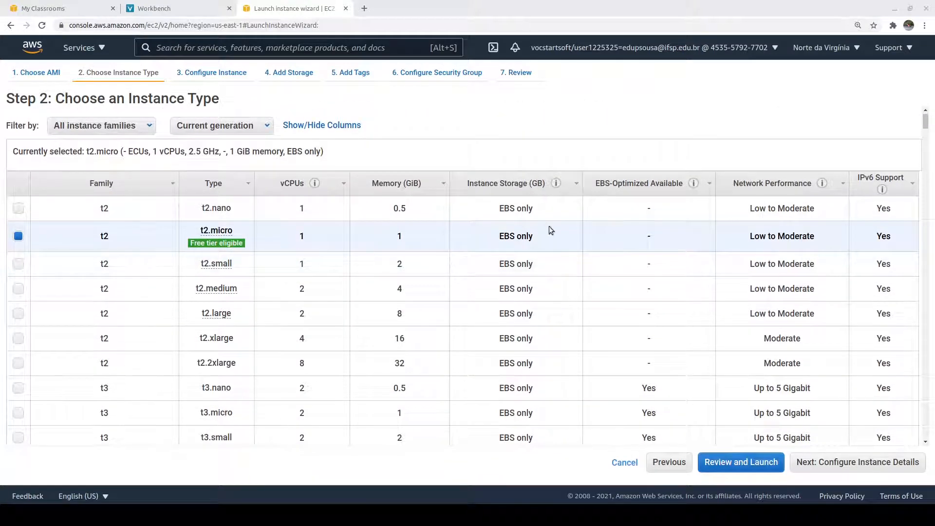
scroll(381, 236, "down", 4)
scroll(379, 236, "down", 15)
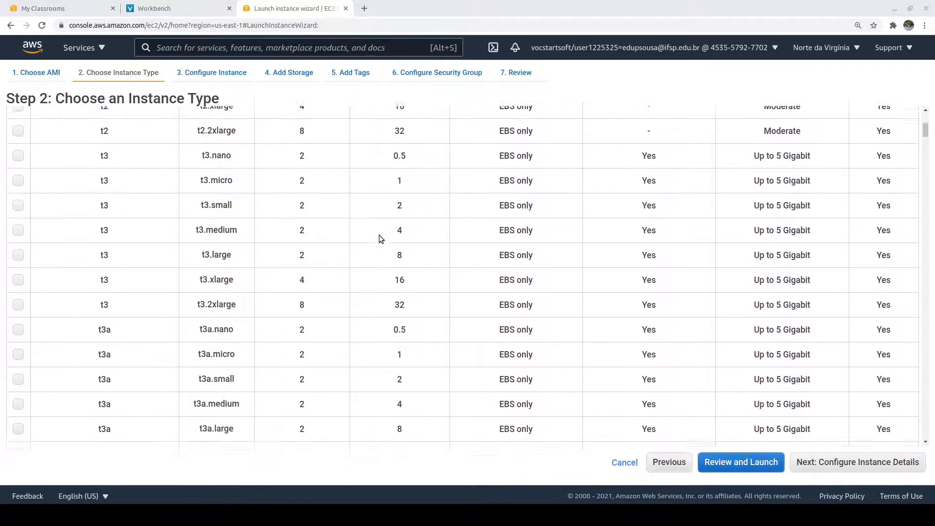
scroll(380, 238, "down", 16)
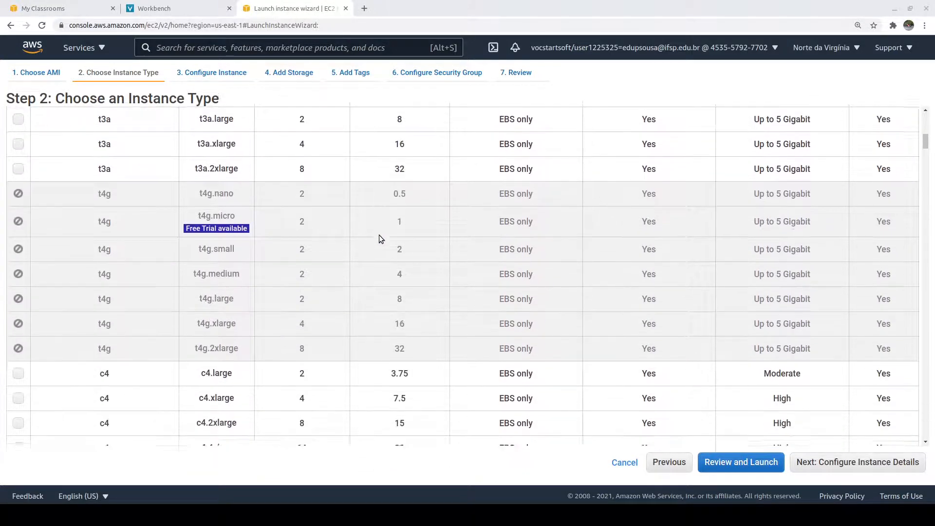
scroll(380, 238, "down", 20)
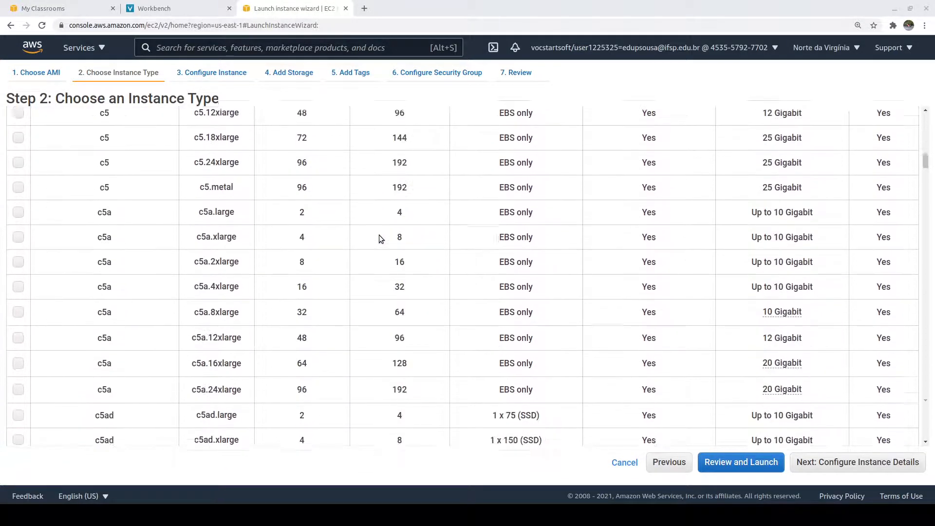
scroll(379, 234, "down", 8)
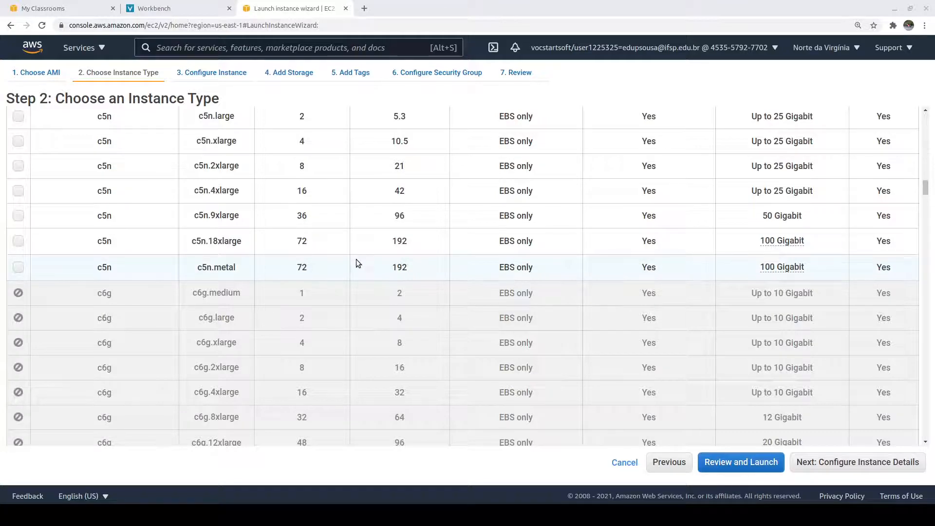
scroll(349, 261, "down", 5)
scroll(348, 263, "up", 20)
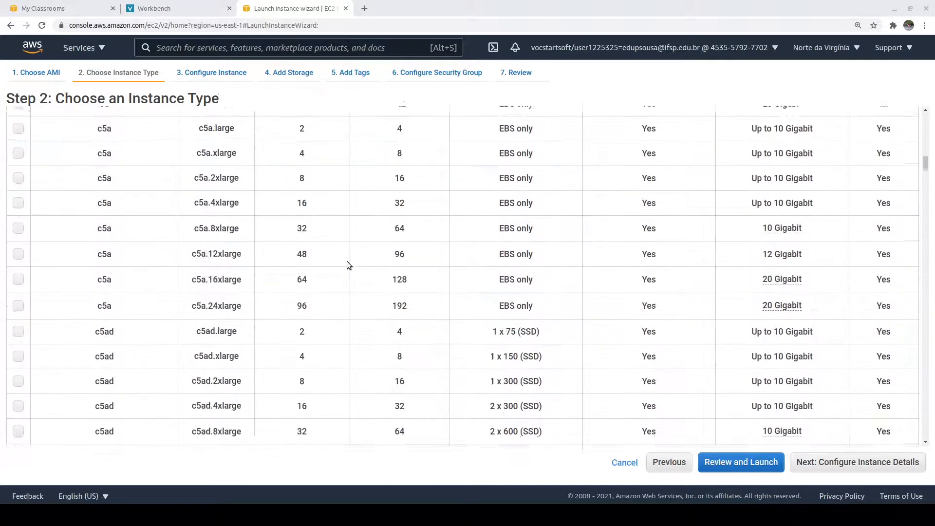
scroll(347, 267, "up", 15)
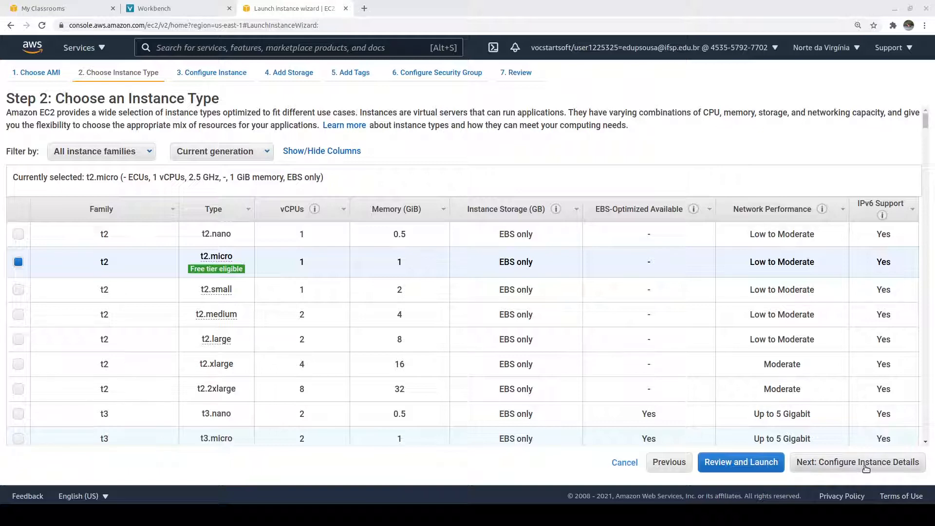
left_click(866, 468)
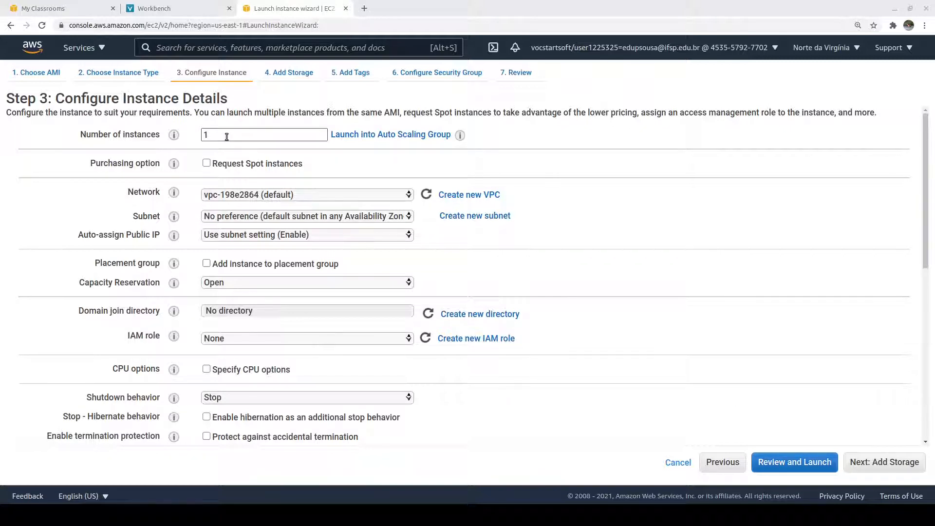
Step: Check the number of instances and the subnet and auto-assign public IP options, keeping their defaults
left_click_drag(220, 136, 196, 134)
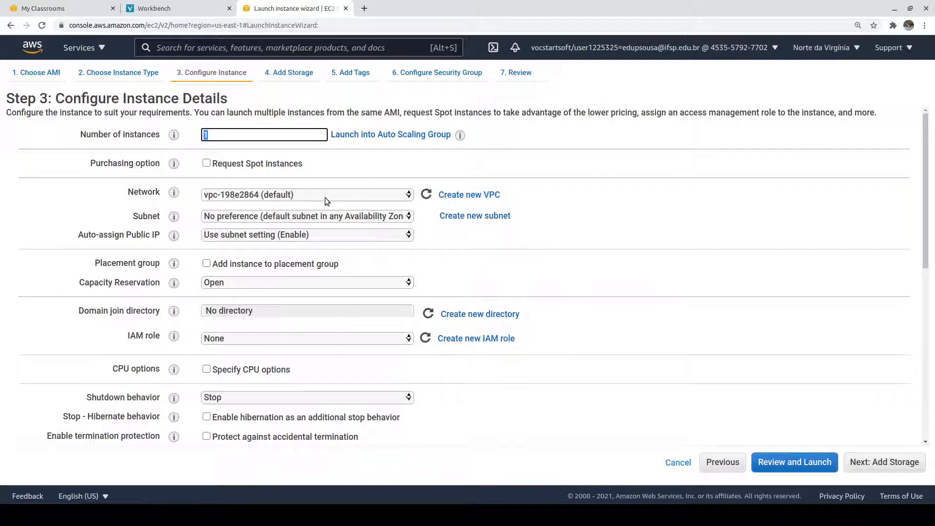
left_click(266, 217)
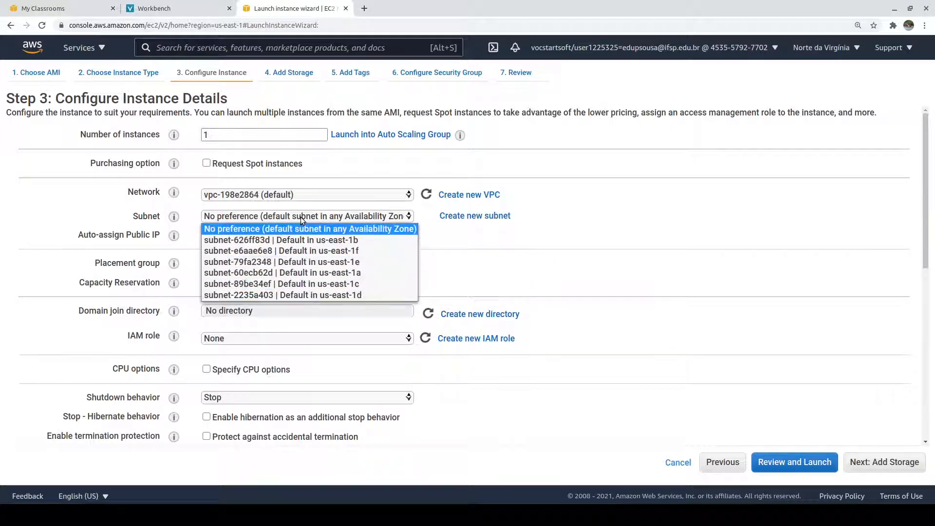
left_click(307, 229)
left_click(563, 232)
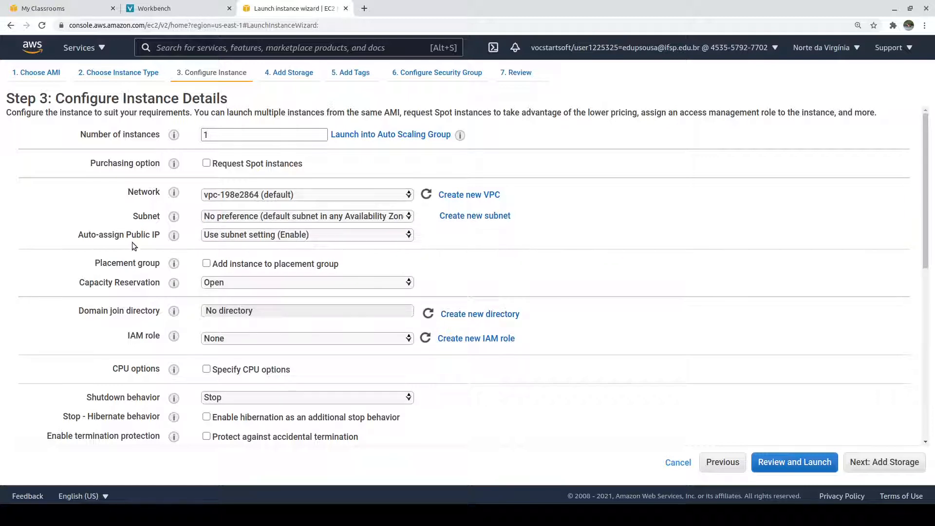
left_click(337, 238)
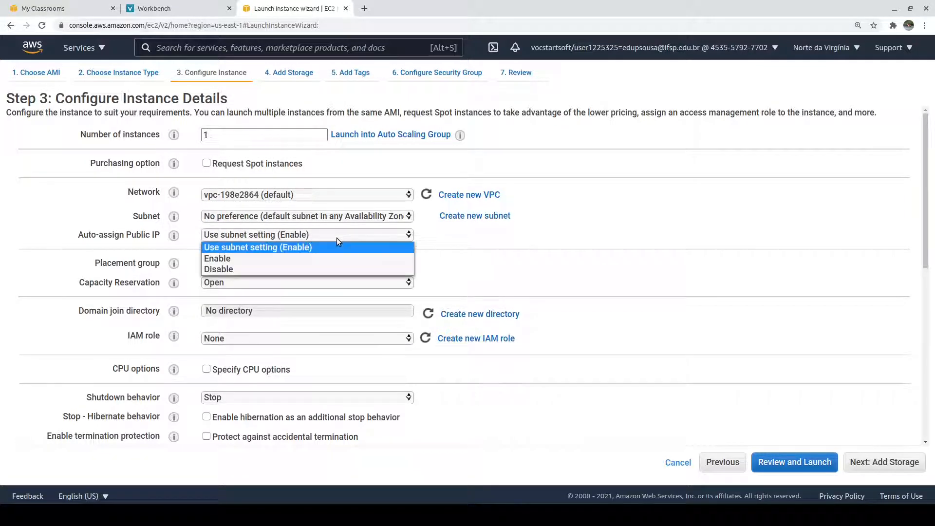
left_click(341, 235)
left_click(549, 244)
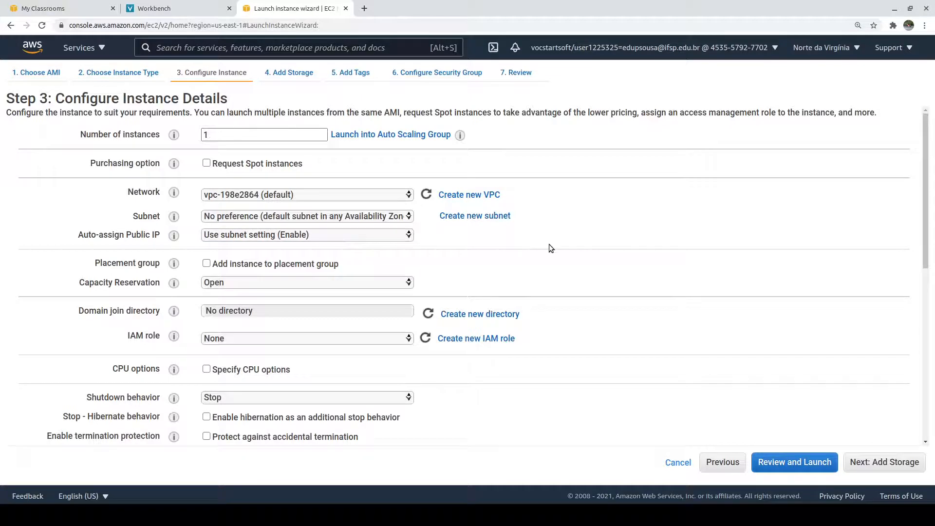
Step: Review the remaining instance details and the shutdown behavior options, keeping Stop
scroll(545, 246, "down", 3)
scroll(540, 271, "down", 2)
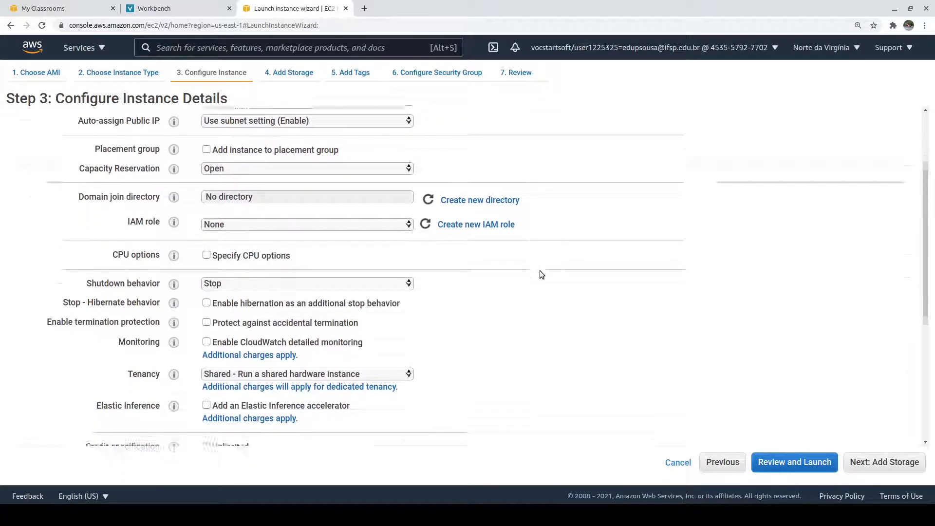
scroll(525, 267, "down", 2)
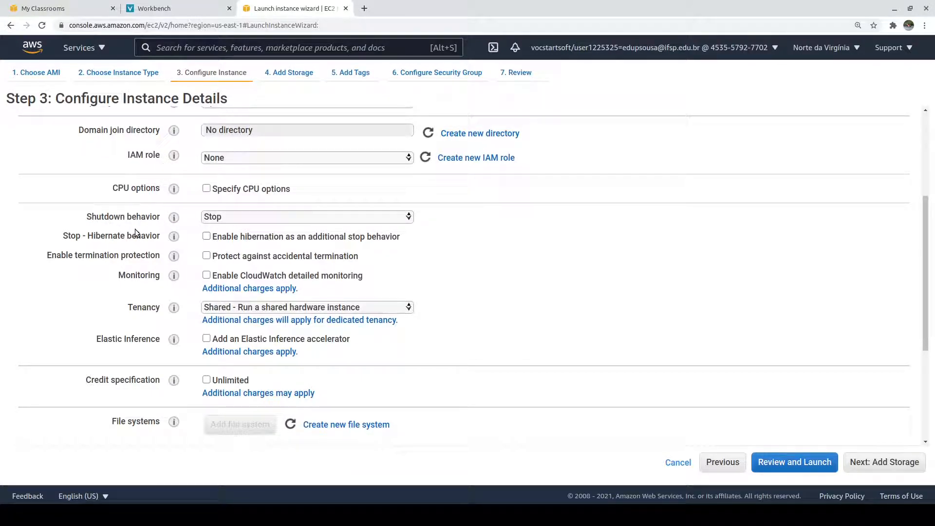
left_click(234, 217)
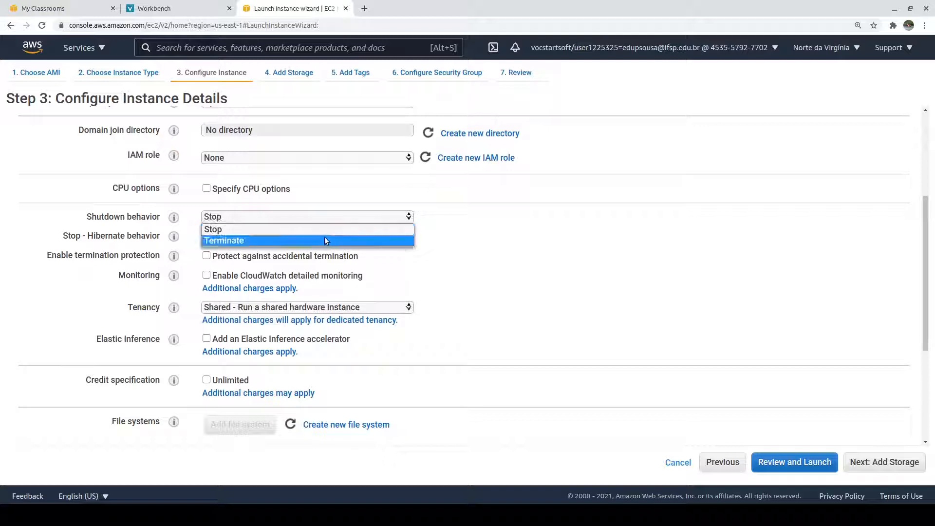
left_click(599, 235)
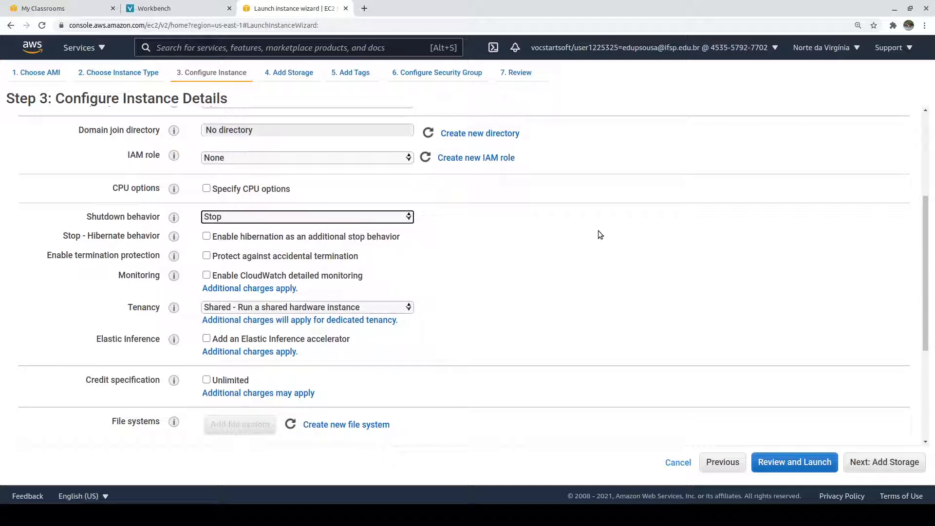
left_click(635, 263)
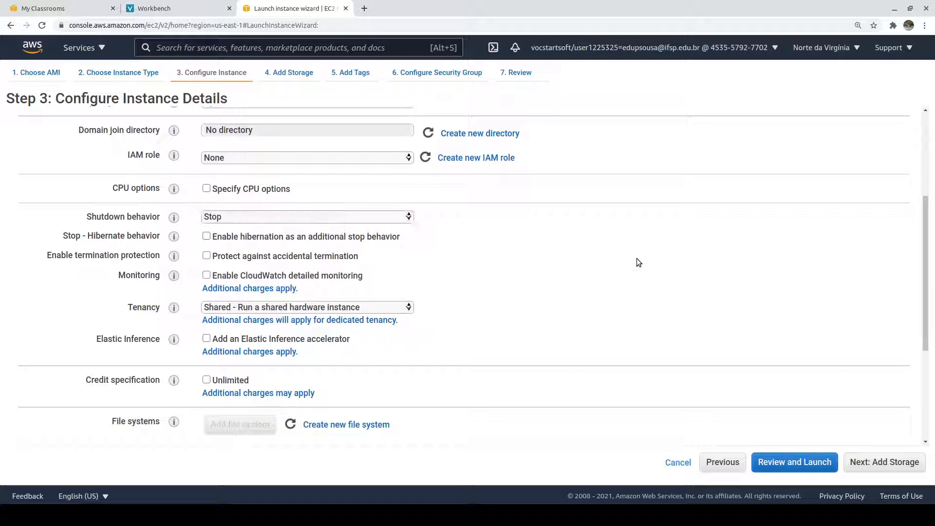
Step: Turn on protection against accidental termination and turn it off again
scroll(636, 258, "down", 2)
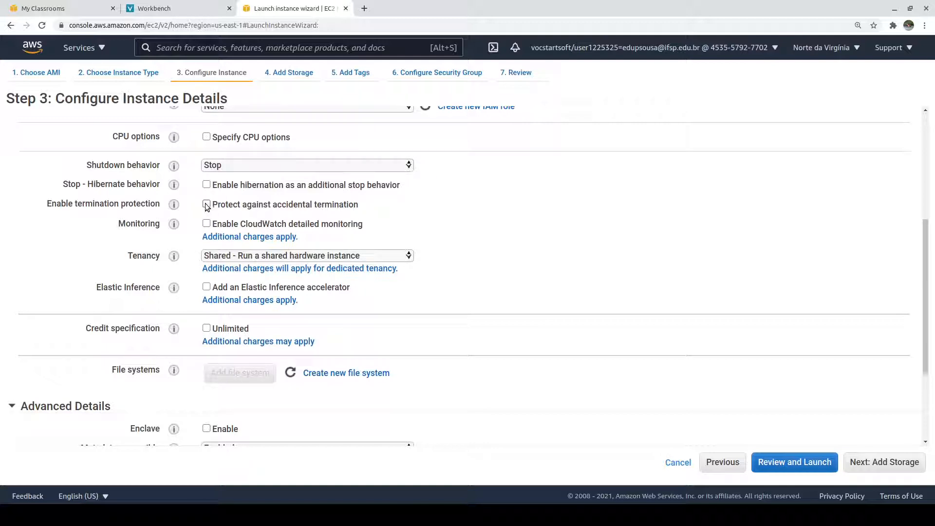
left_click(207, 205)
left_click(246, 206)
Step: Keep the tenancy at Shared - Run a shared hardware instance and continue to the storage settings
scroll(95, 343, "down", 3)
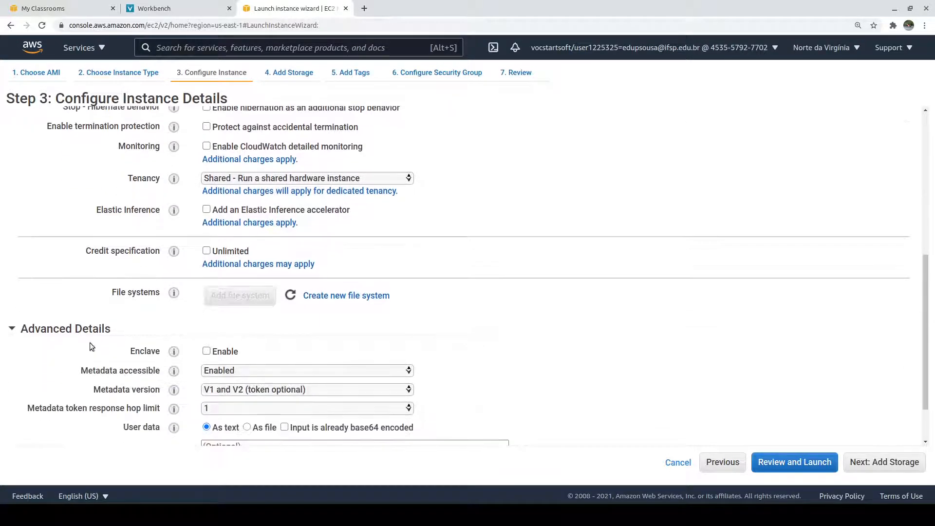
left_click(269, 178)
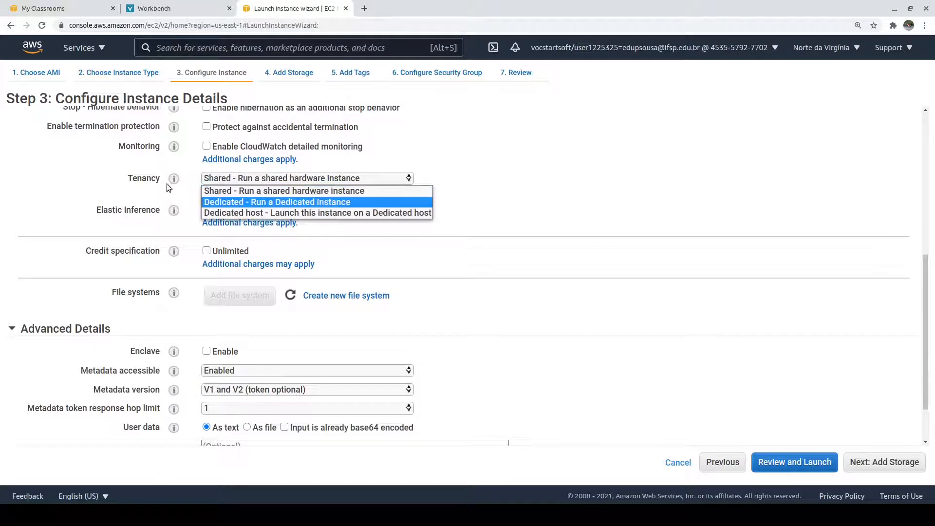
left_click(259, 192)
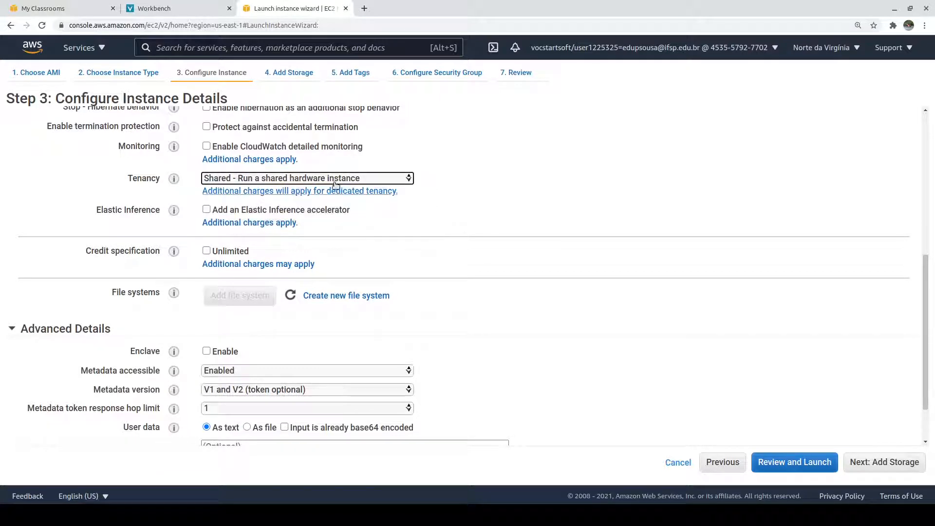
left_click(570, 180)
scroll(572, 197, "down", 2)
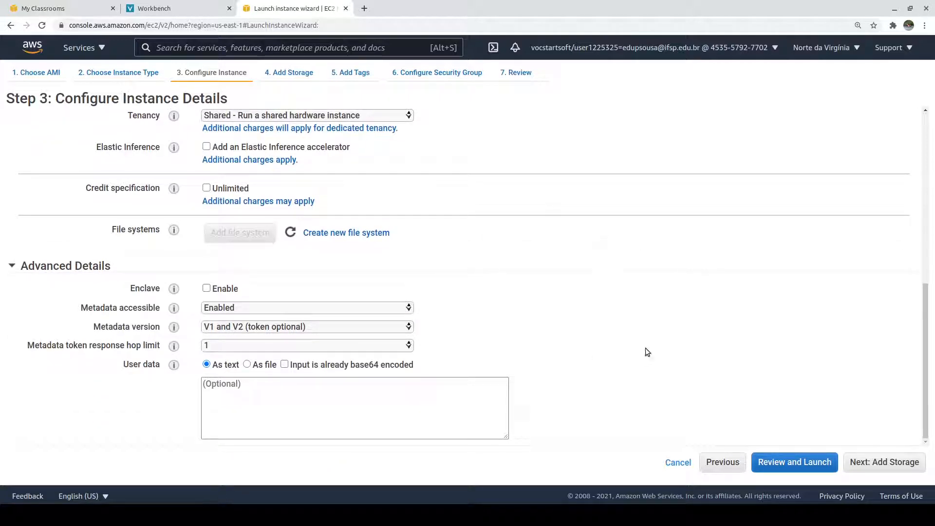
left_click(884, 467)
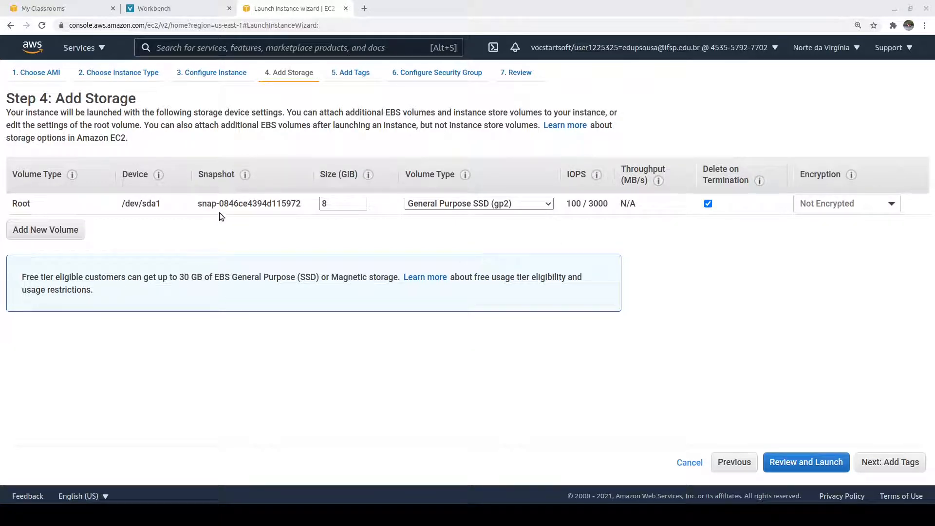
Step: Check the root volume's type options and size, keep 8 GiB General Purpose SSD (gp2), and continue to the tags
left_click(496, 203)
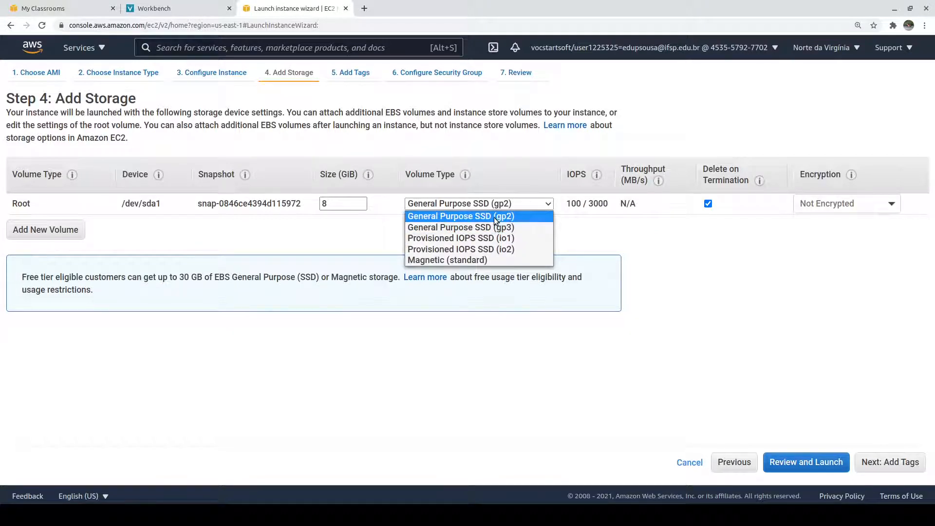
left_click(523, 219)
left_click(384, 229)
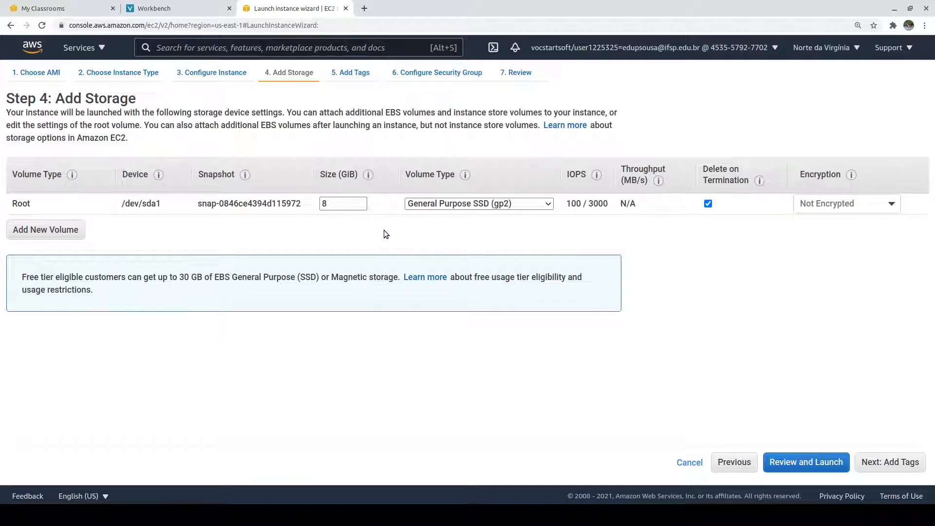
left_click(441, 204)
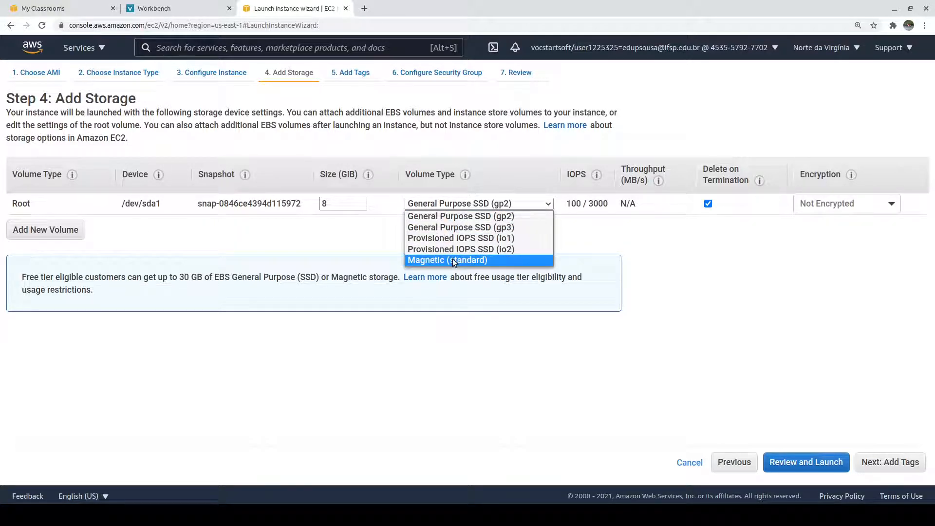
left_click(525, 214)
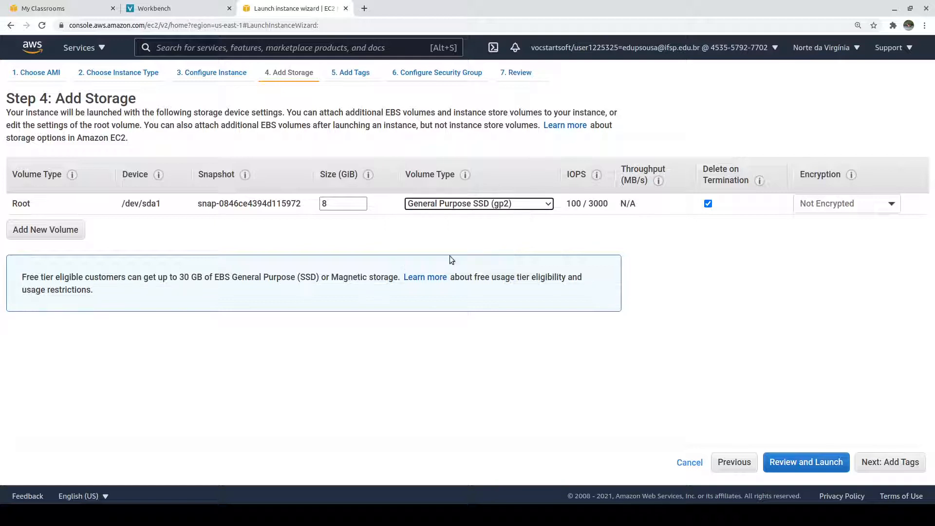
double_click(349, 199)
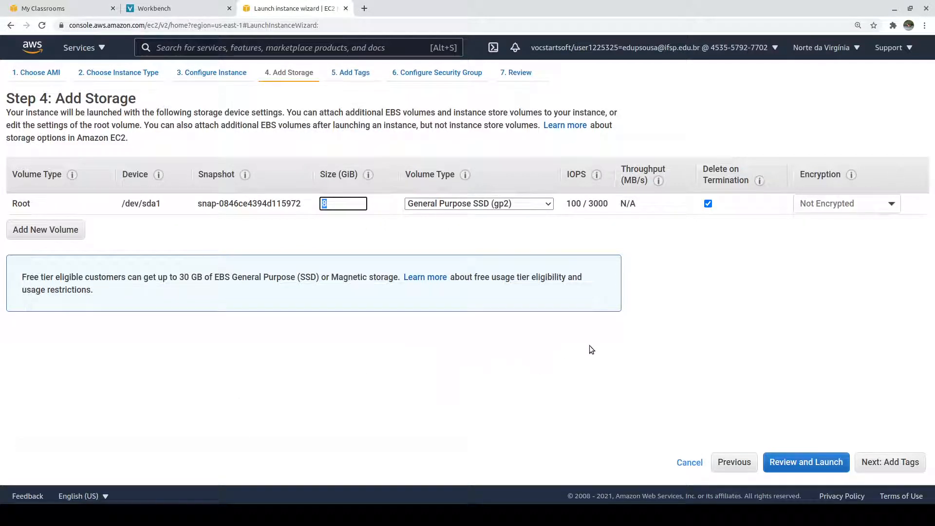
left_click(691, 325)
left_click(890, 463)
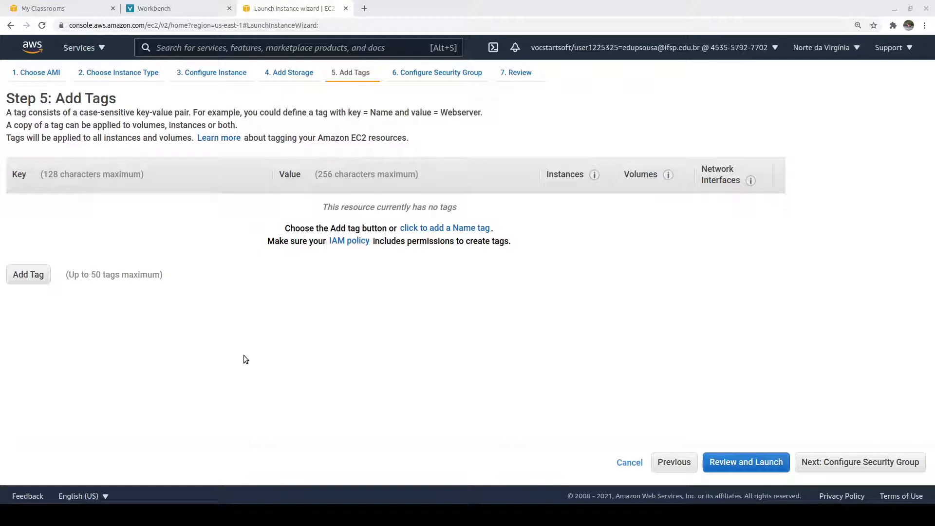
Step: Add a tag with the key disciplina and the value ids, and continue to the security group settings
left_click(34, 275)
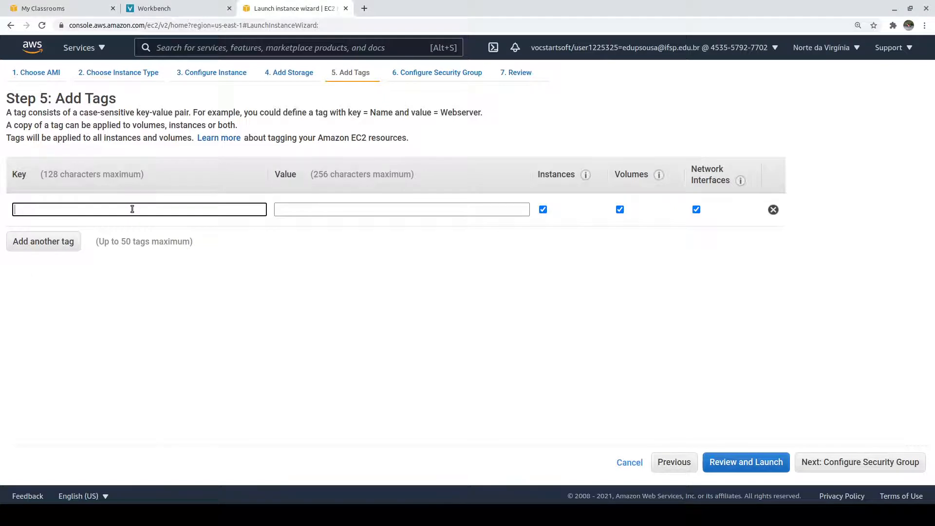
type("disciplina")
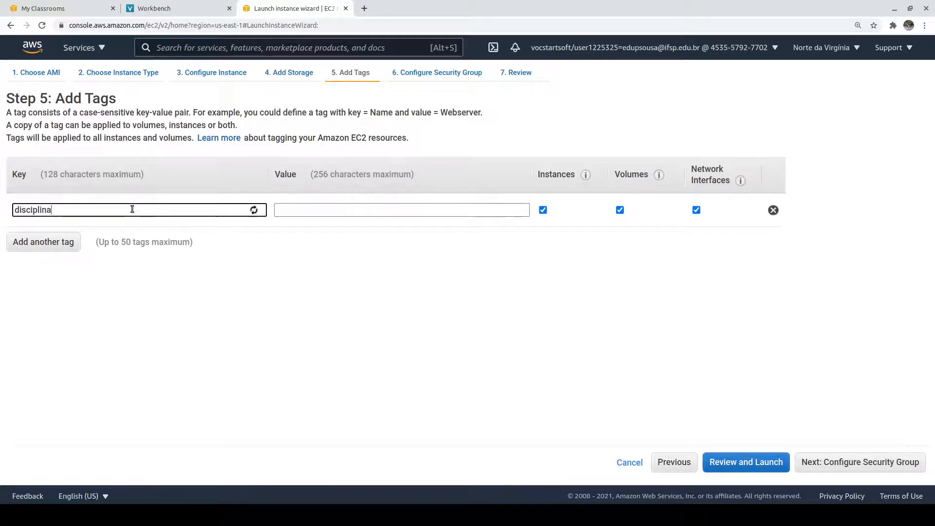
key("Tab")
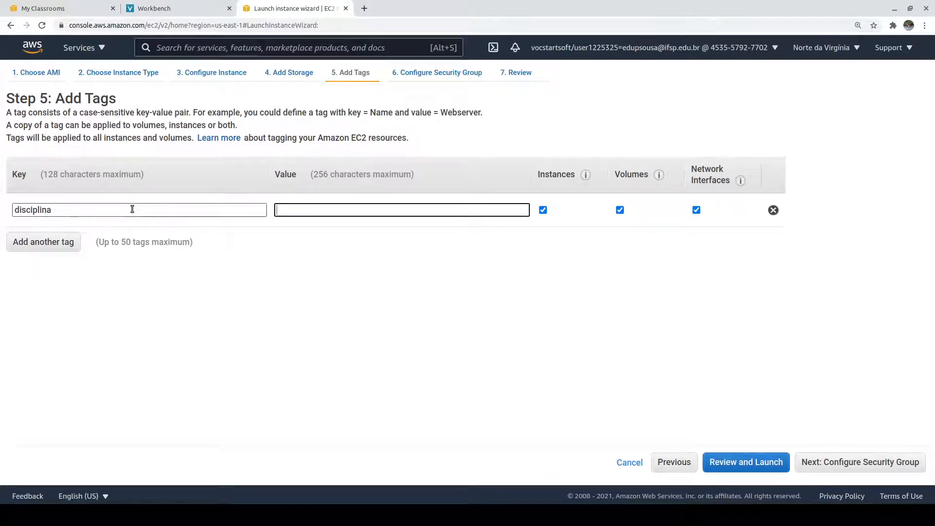
type("ids")
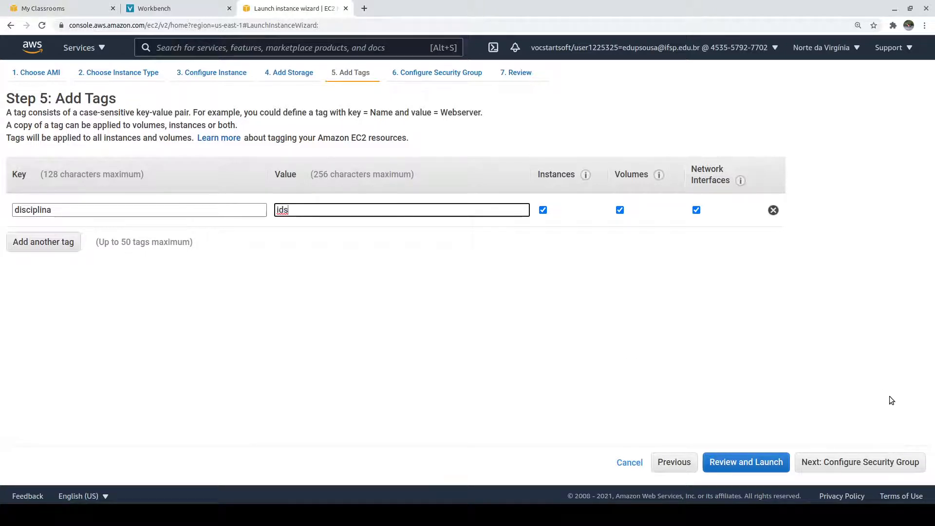
left_click(884, 464)
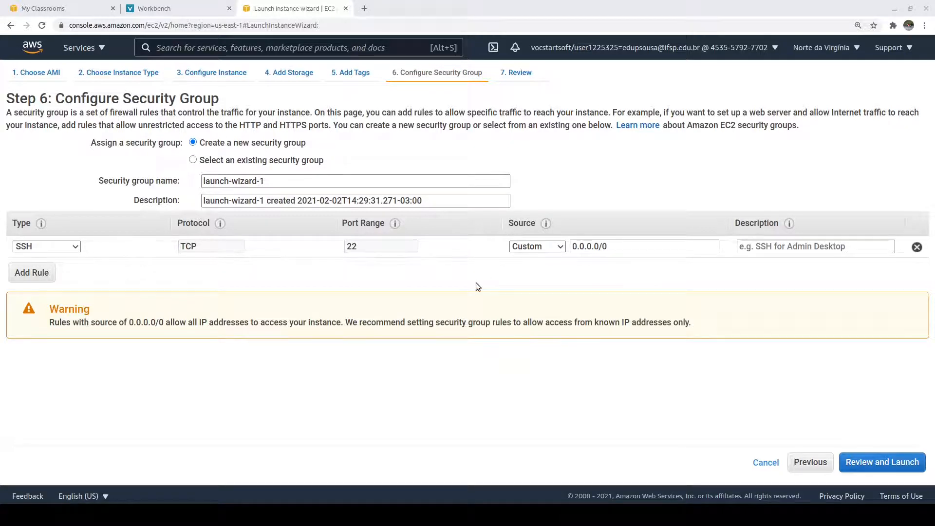
Step: Name the new security group grupo-seguranca-aula-ids
double_click(306, 182)
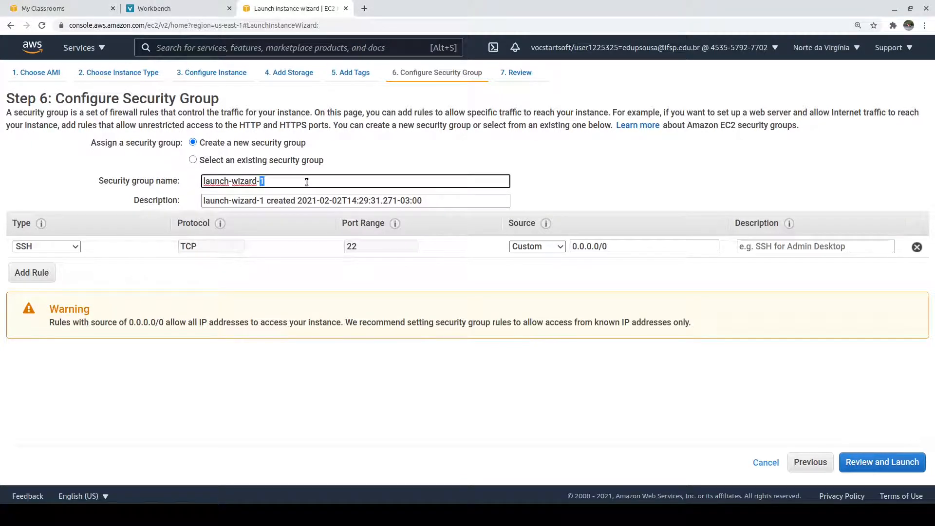
key("ctrl+a")
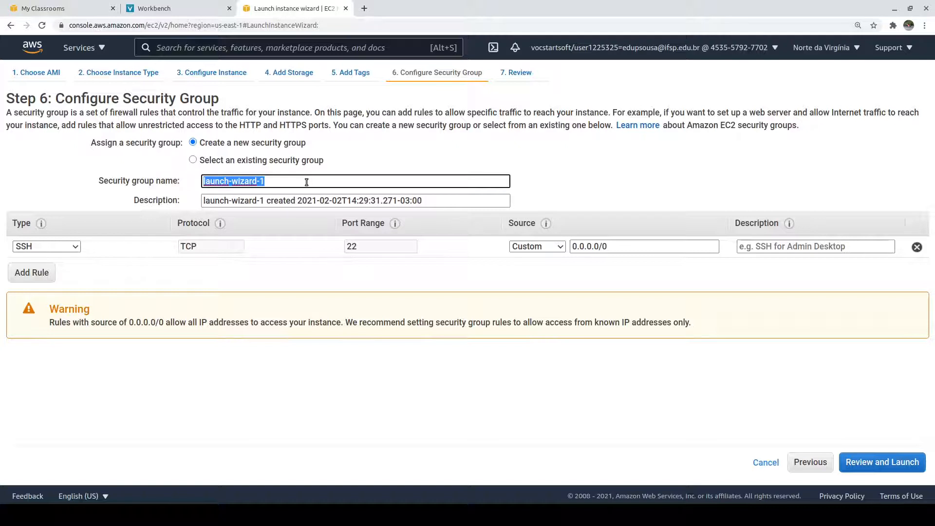
type("grupo")
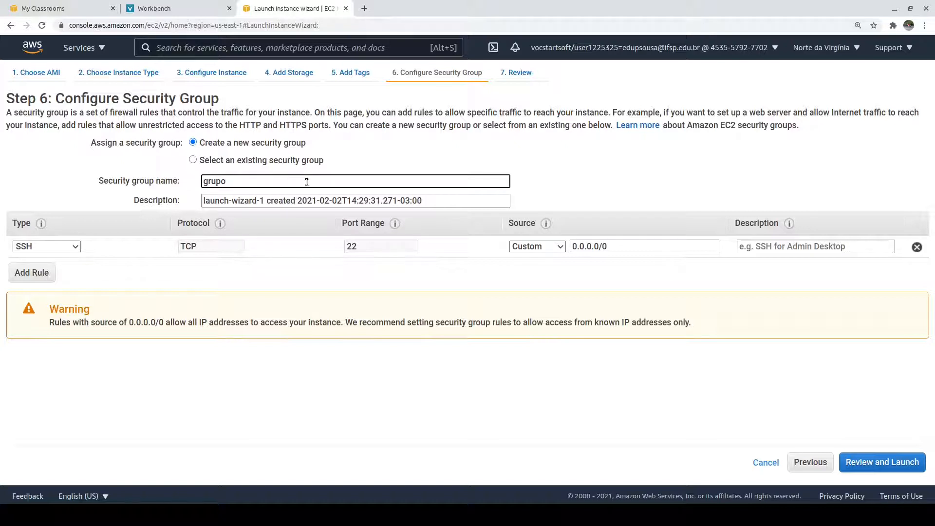
type("-seguranca-aula-ids")
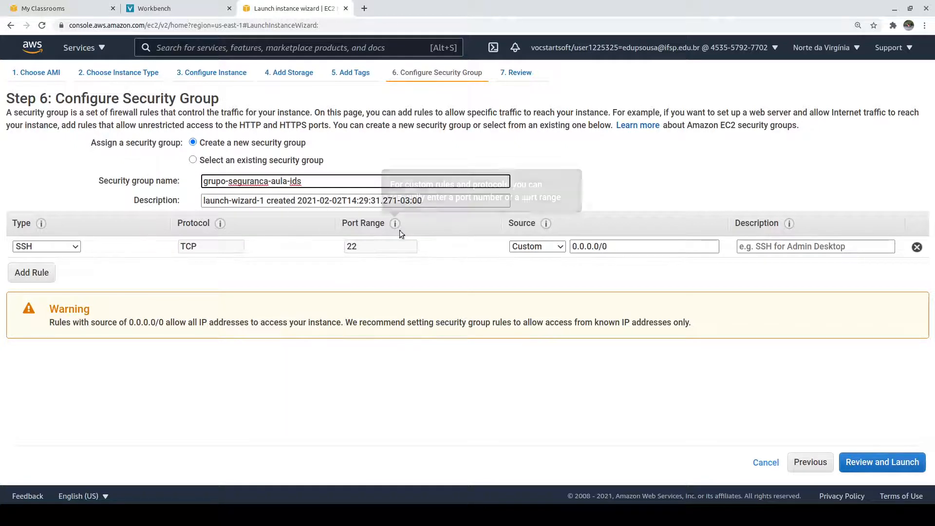
left_click(118, 228)
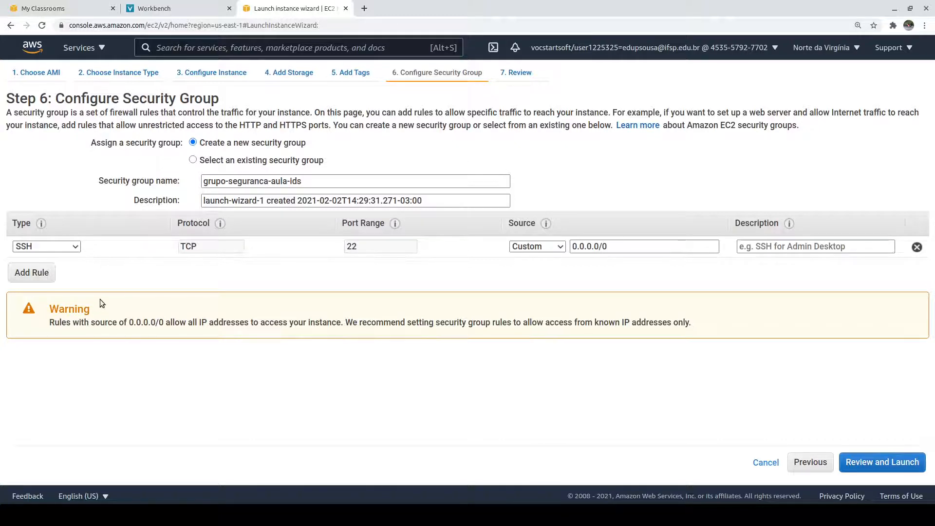
Step: Check the rule type options, switch the security group rule to SMTP and set it back to SSH
left_click(58, 250)
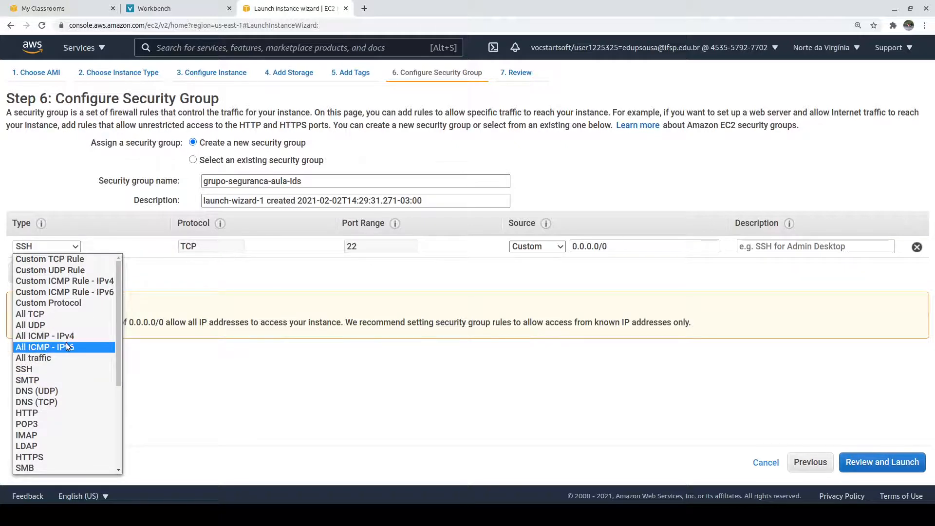
left_click(54, 370)
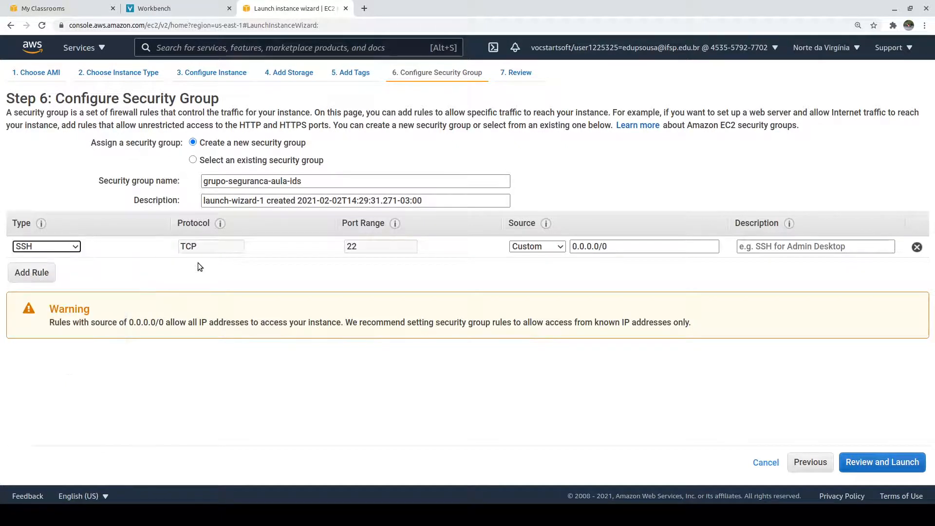
left_click(51, 248)
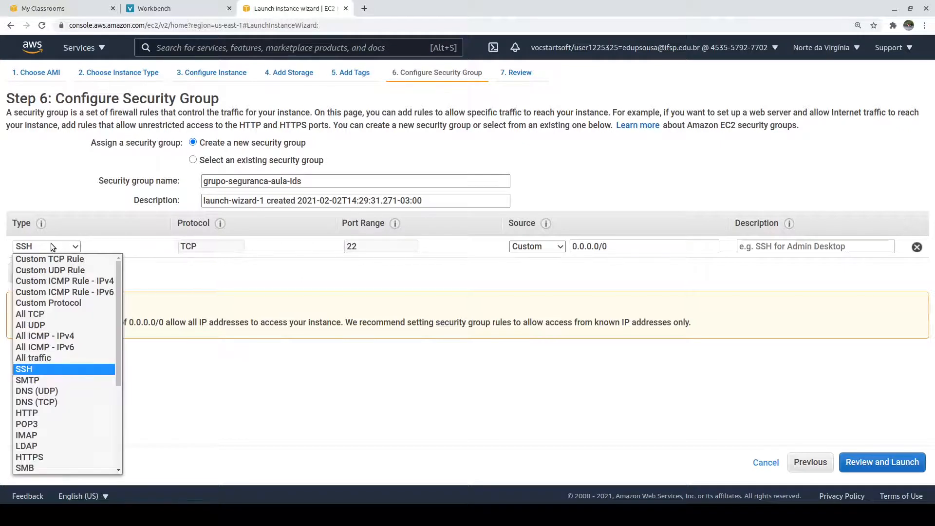
left_click(62, 380)
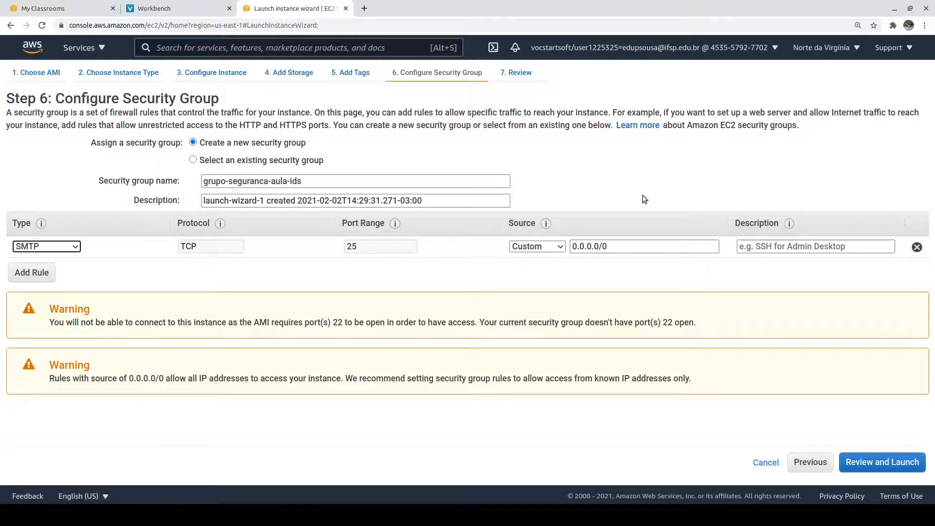
left_click(44, 247)
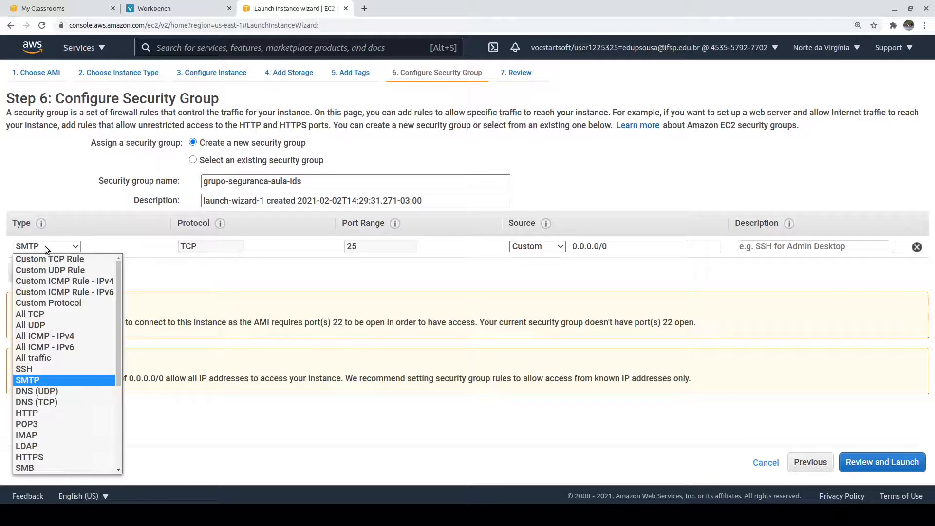
left_click(40, 372)
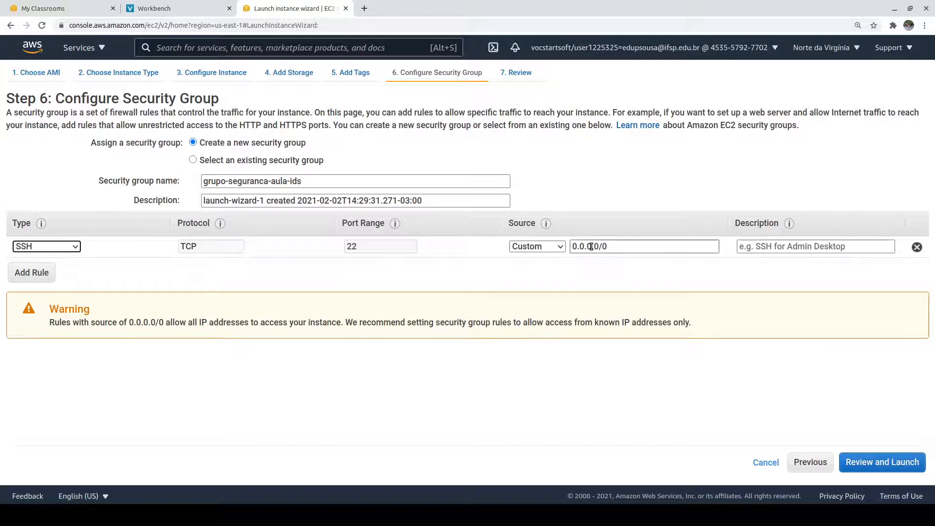
Step: Examine the SSH rule's source address and try the Anywhere and My IP source options
left_click_drag(612, 246, 561, 244)
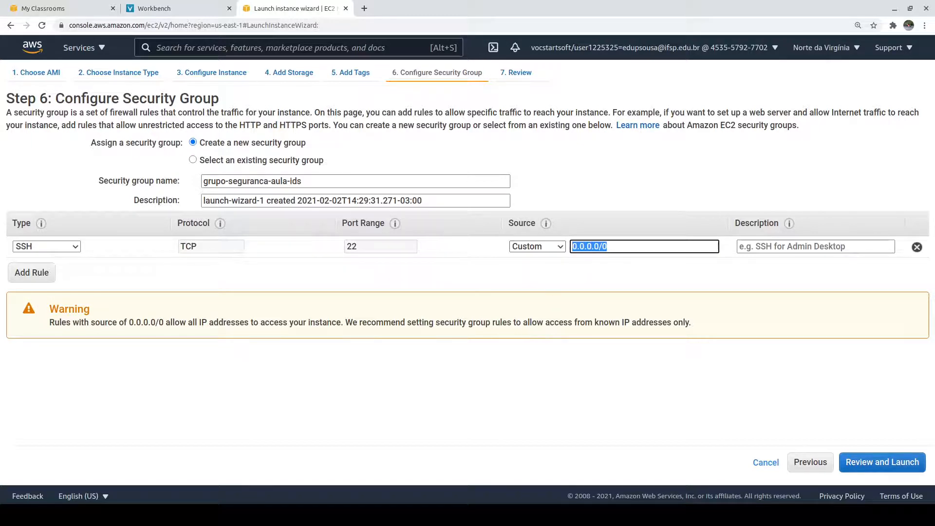
left_click(617, 247)
left_click_drag(617, 247, 589, 246)
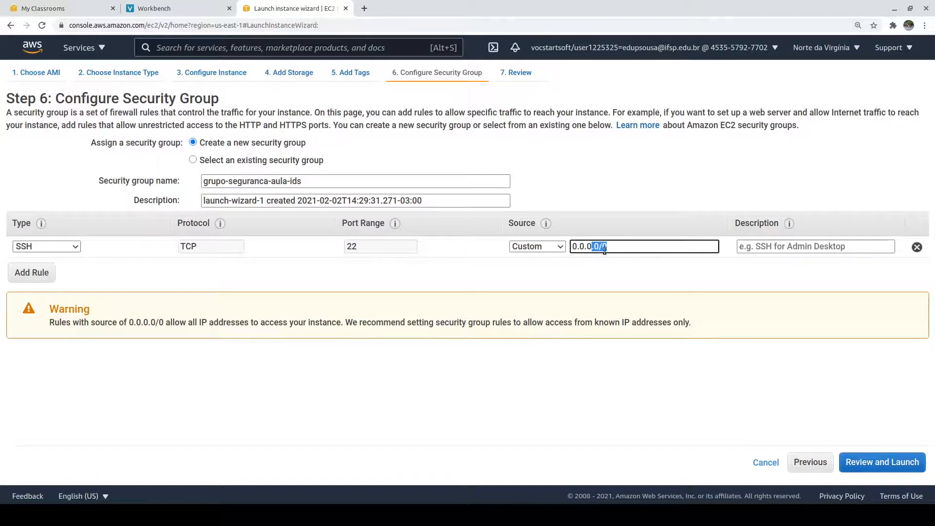
left_click(627, 249)
left_click(548, 246)
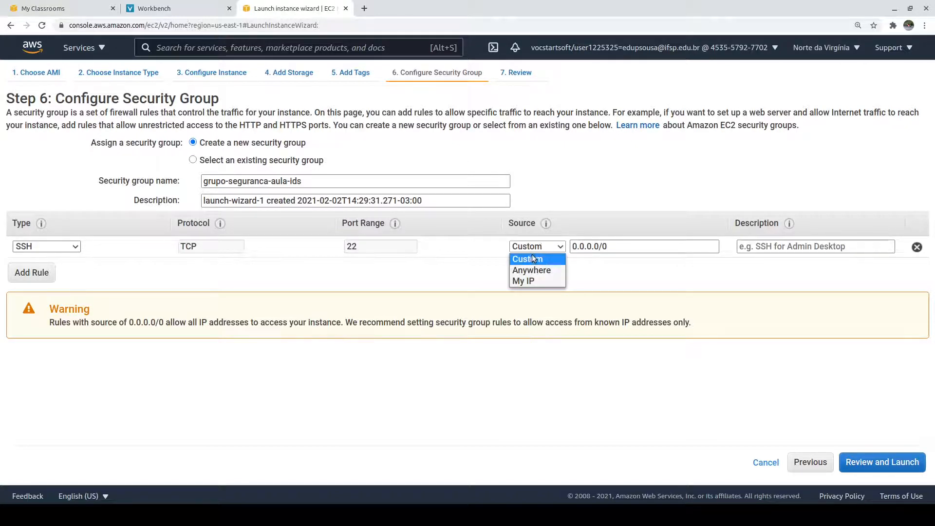
left_click(558, 269)
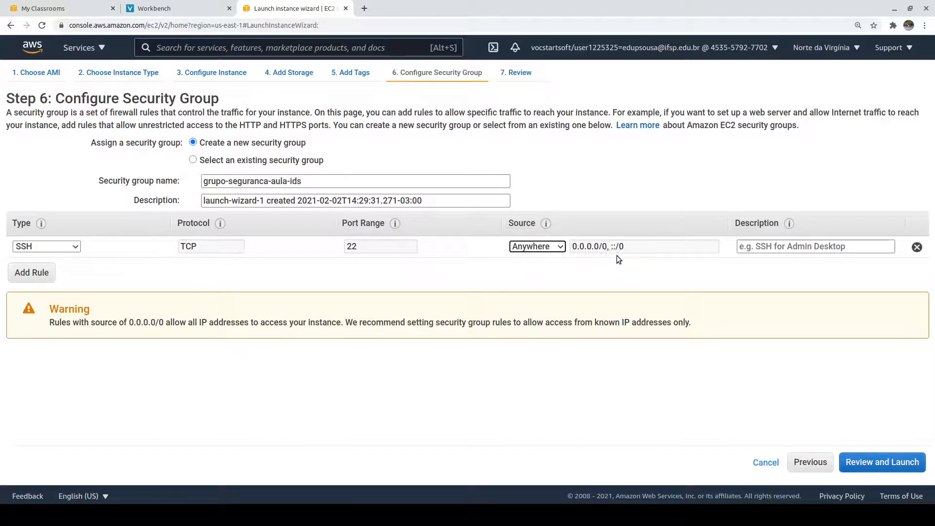
left_click(550, 247)
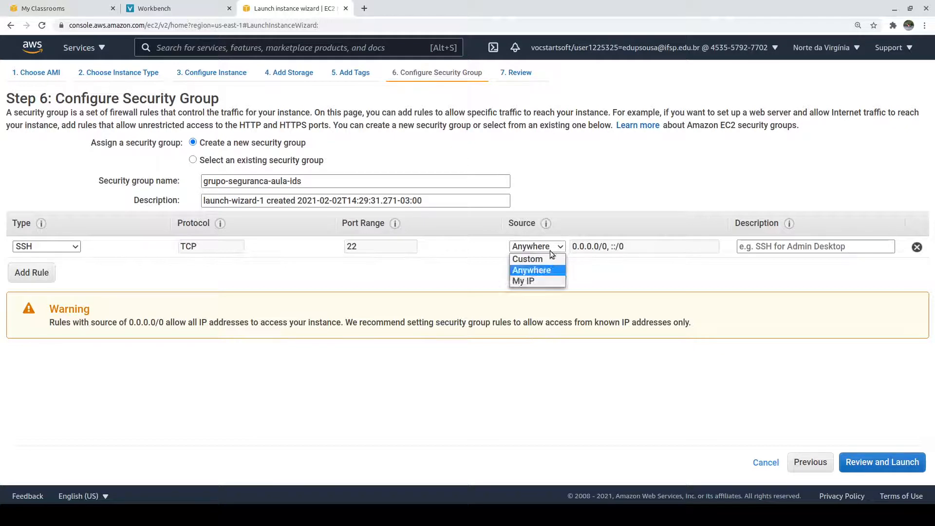
left_click(539, 281)
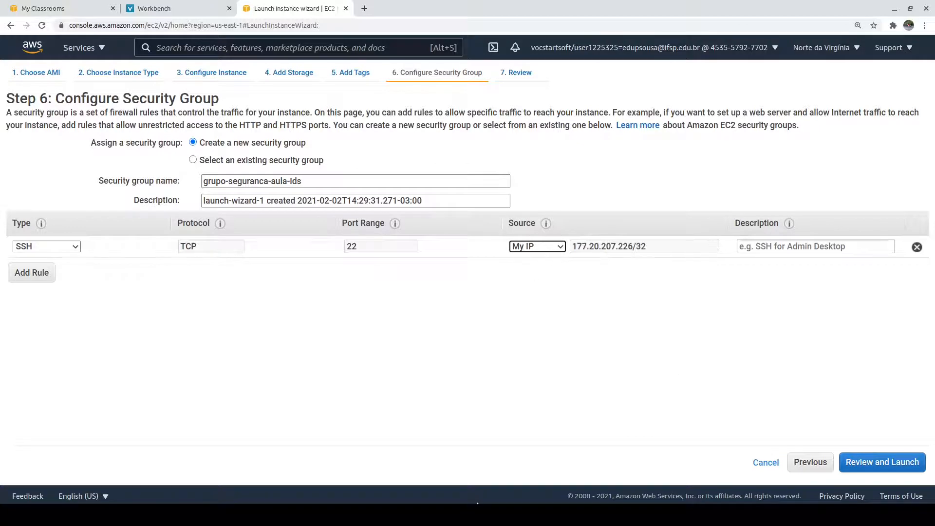
Step: Set the SSH rule's source to Anywhere and continue to the launch review
left_click(535, 247)
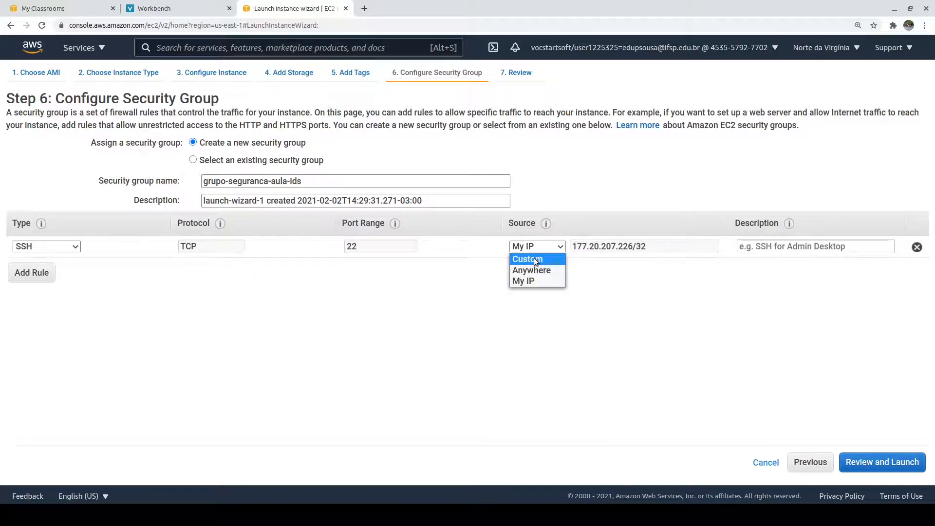
left_click(534, 268)
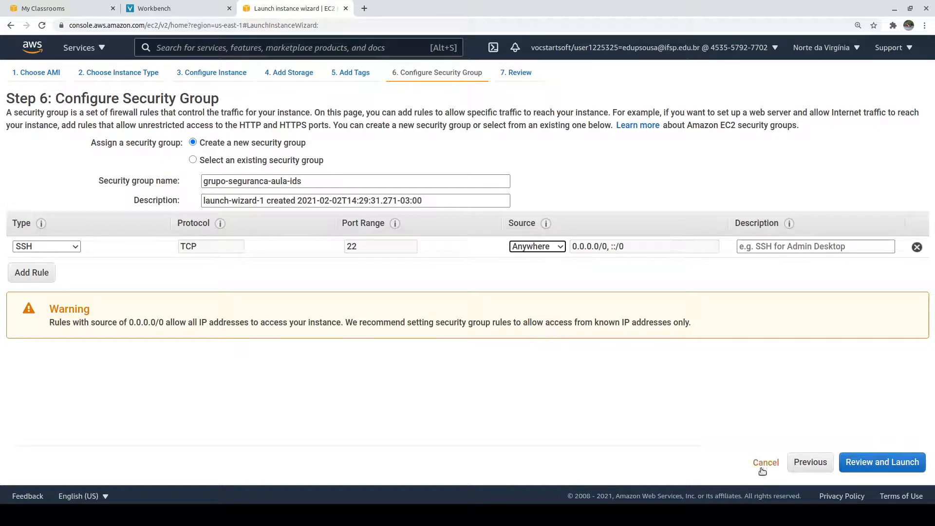
left_click(879, 462)
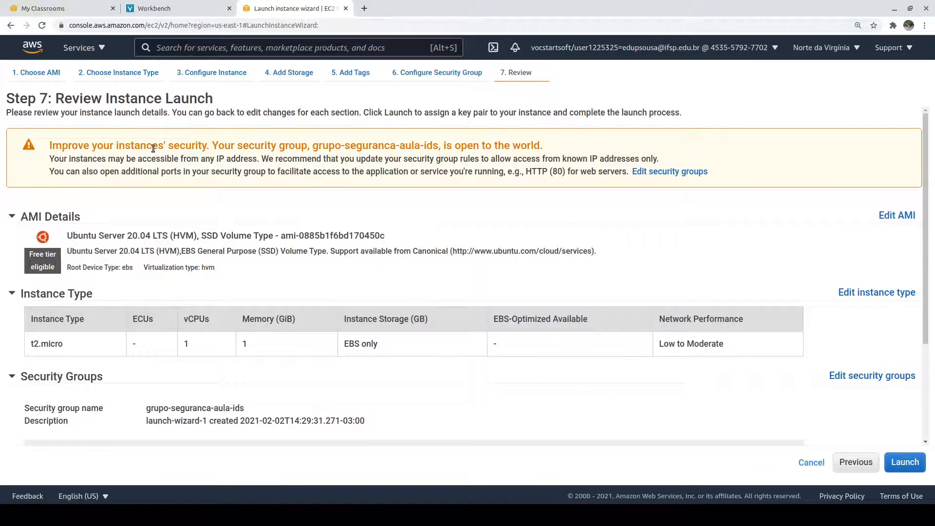
Step: Review the instance launch details and the security notice, and start the launch to reach the key pair selection
scroll(154, 150, "down", 3)
scroll(158, 183, "up", 3)
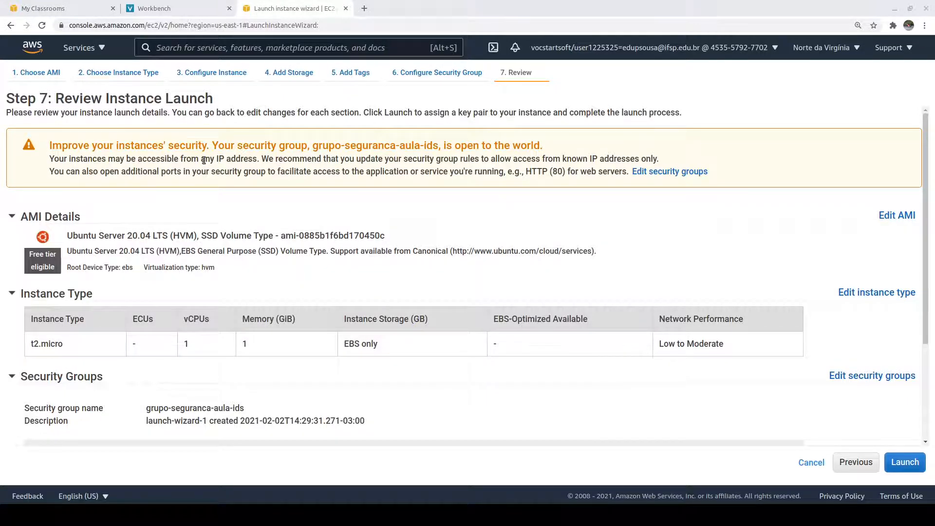
left_click_drag(205, 161, 226, 161)
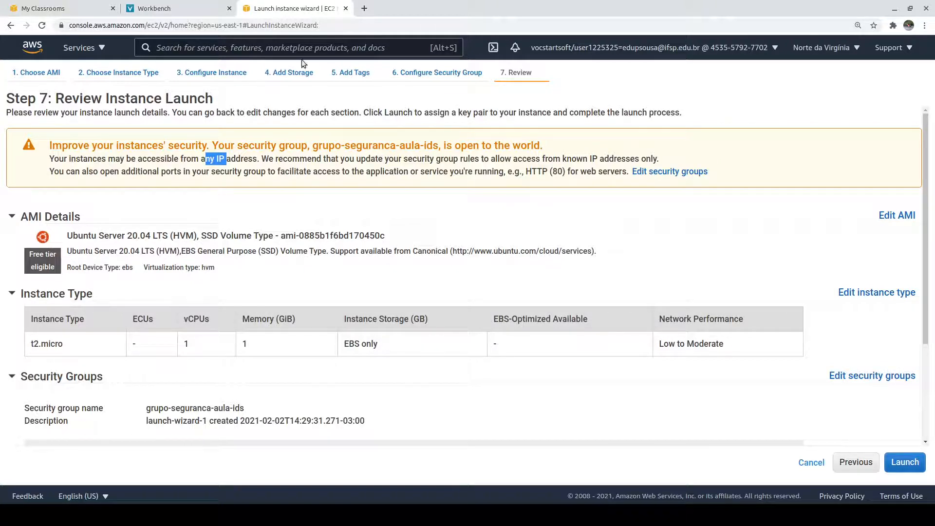
left_click(309, 158)
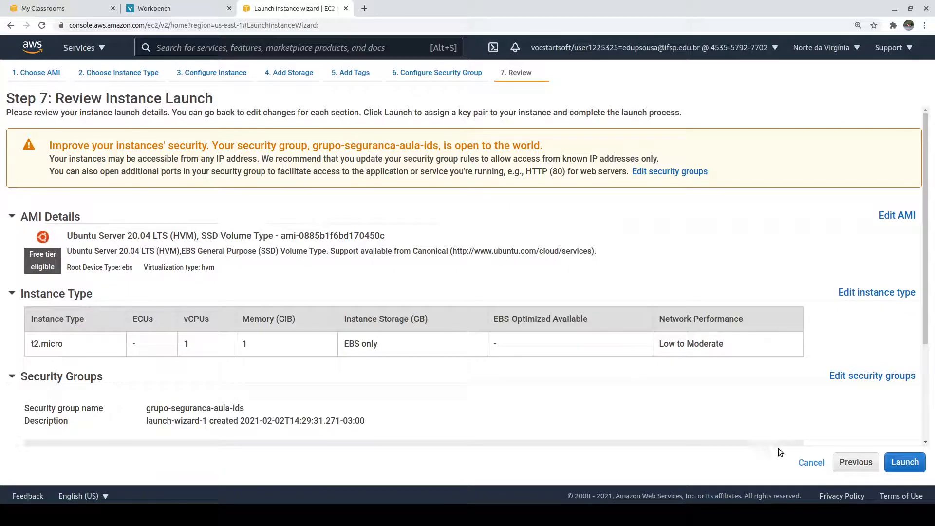
left_click(918, 468)
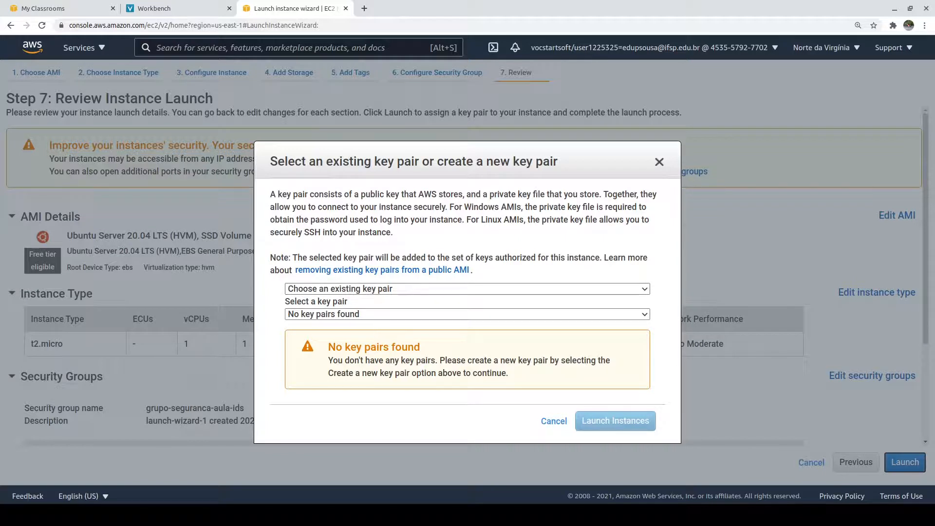
Step: Check the list of existing key pairs, then choose to create a new key pair and name it aula-ids-2021
left_click(403, 314)
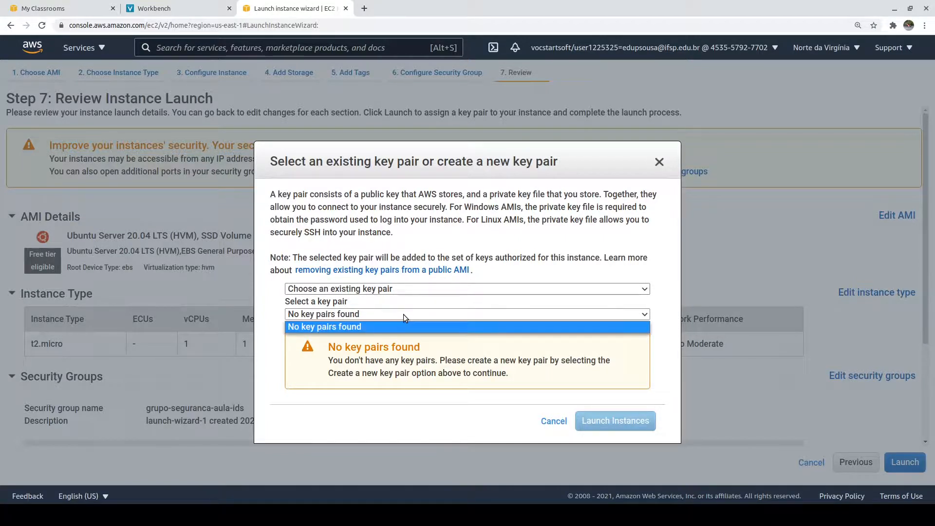
left_click(349, 411)
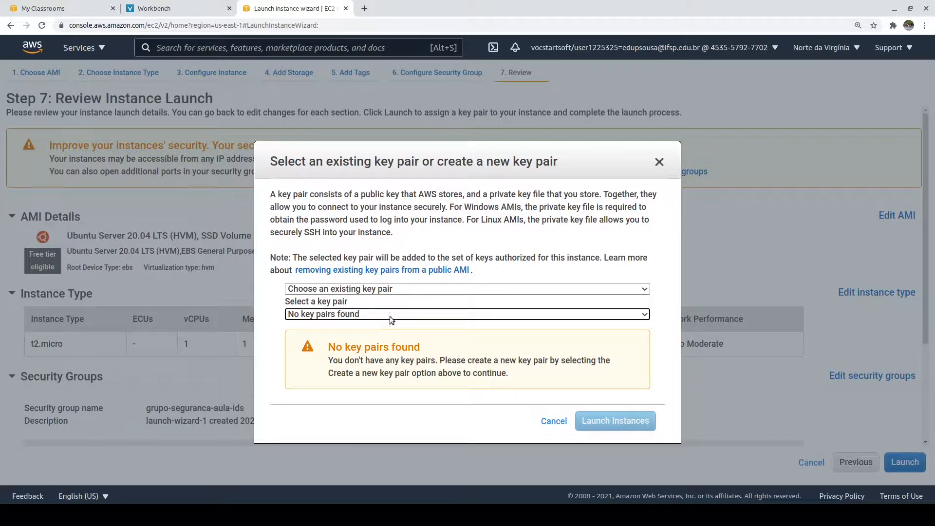
left_click(385, 290)
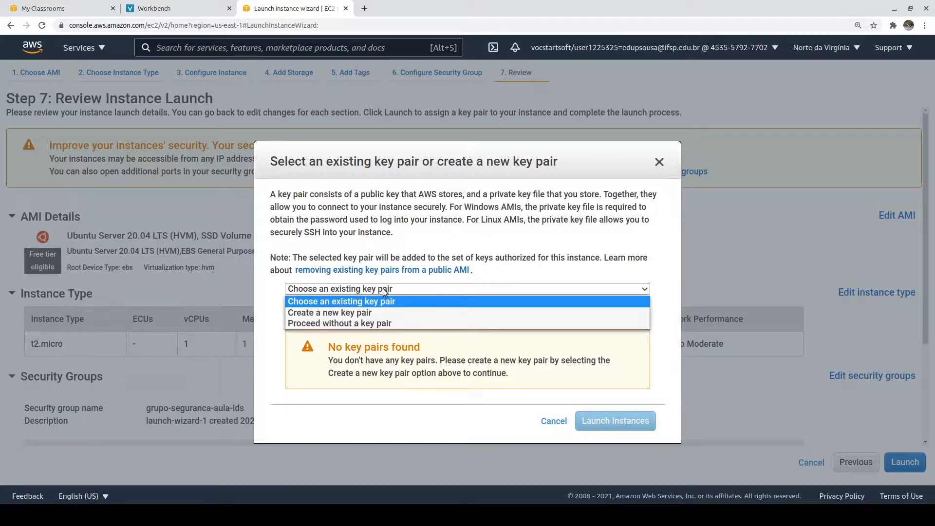
left_click(361, 313)
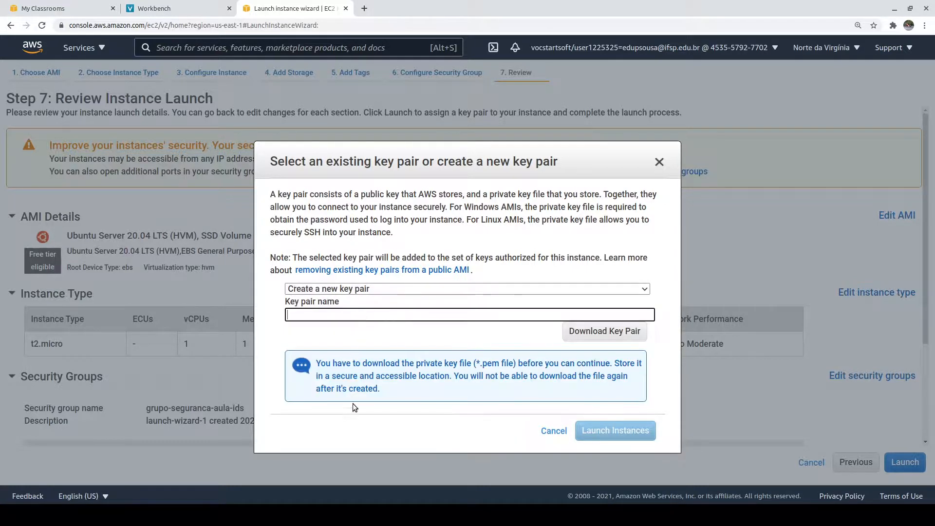
type("aula-ide")
type("-2021")
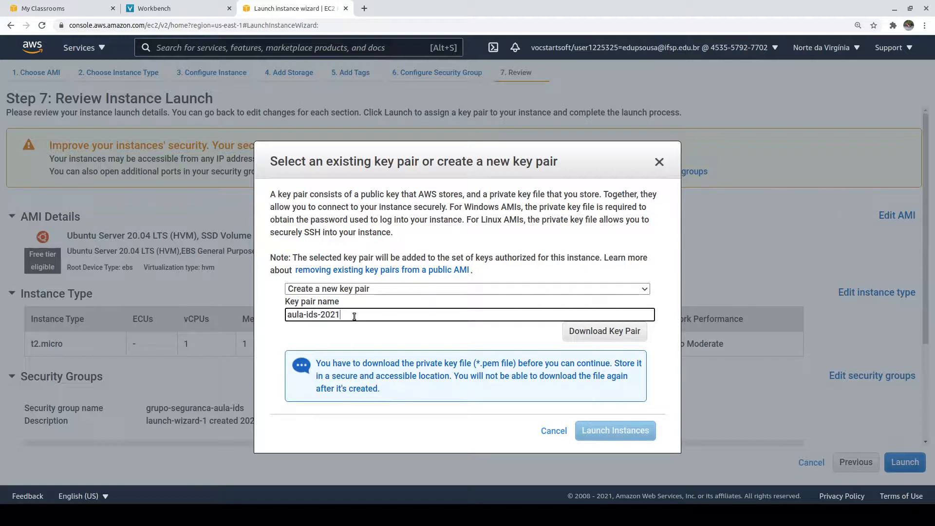
left_click(418, 327)
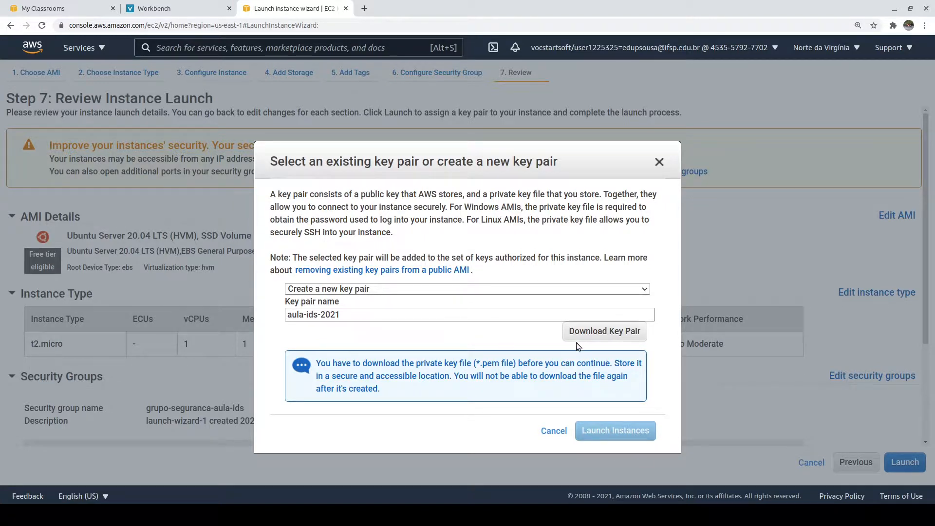
Step: Download the new key pair's private key file and launch the instance with it
left_click(633, 333)
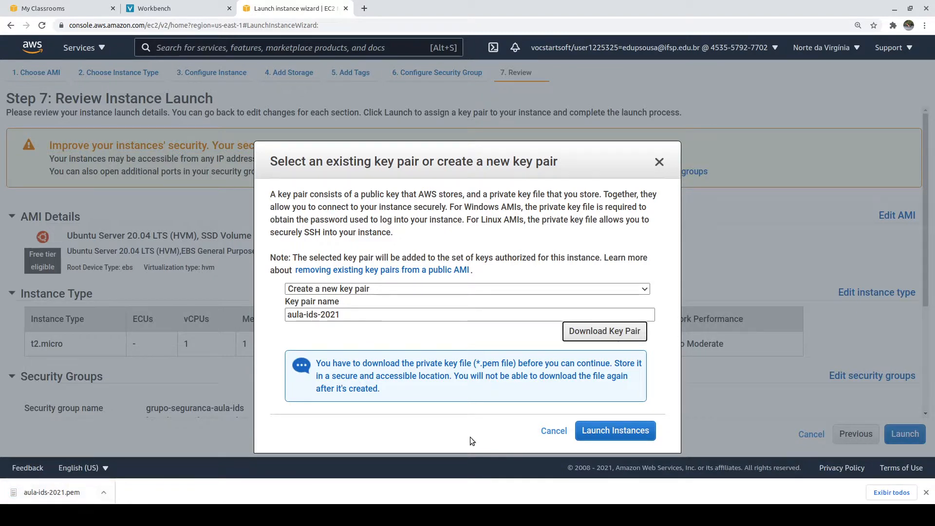
left_click(603, 434)
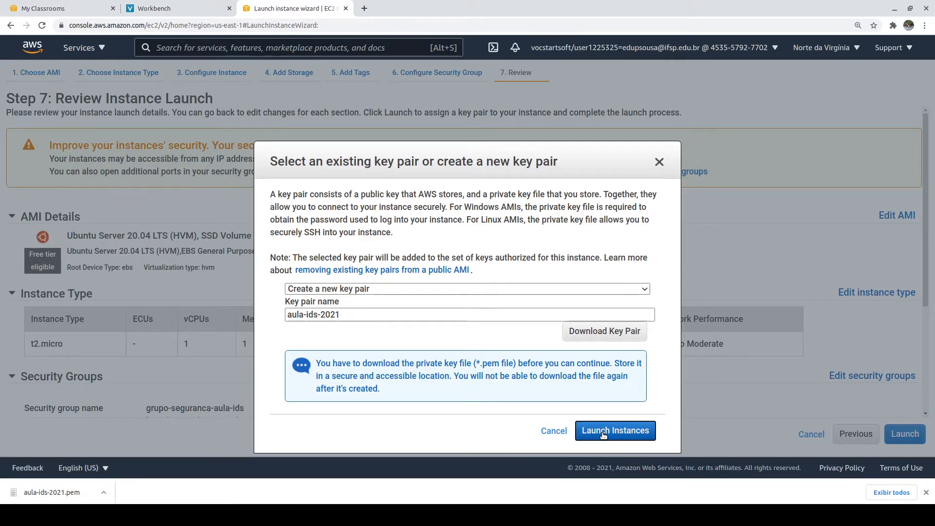
left_click(602, 433)
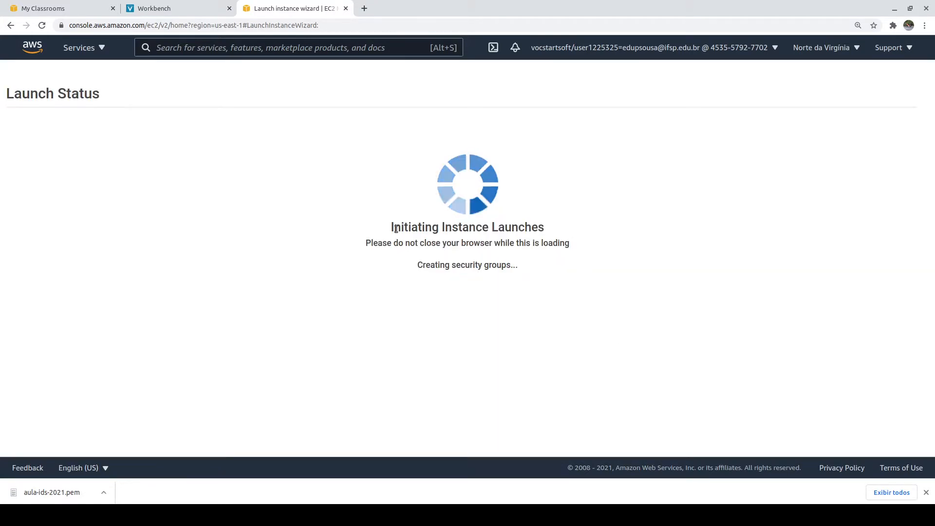